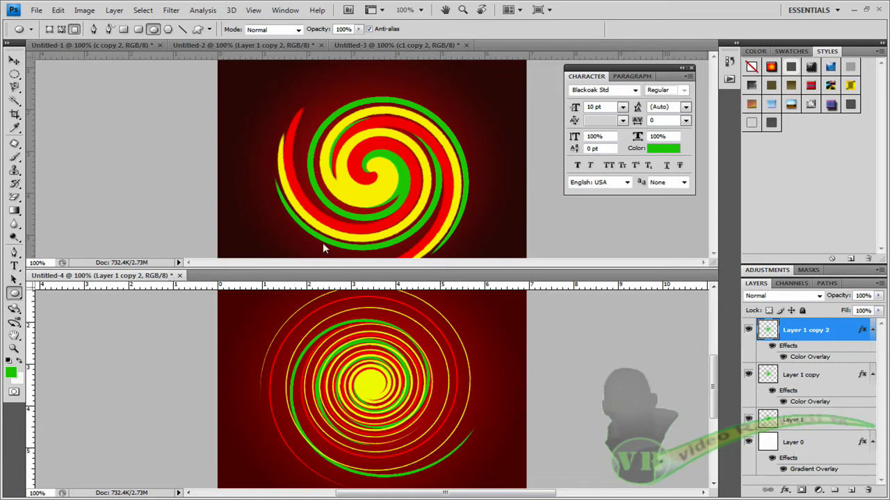
Create a 500 × 500 pixel RGB document at 72 pixels/inch with a white background, and enlarge its viewing area.
left_click(37, 11)
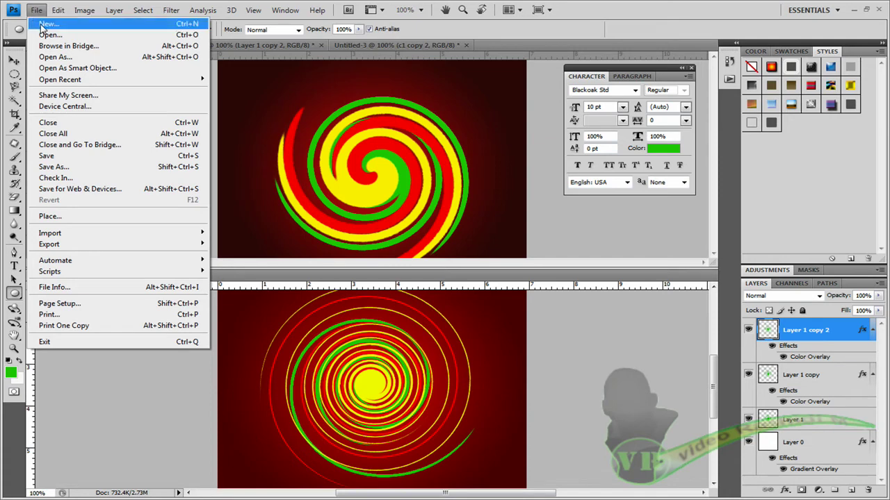
left_click(47, 23)
left_click(210, 182)
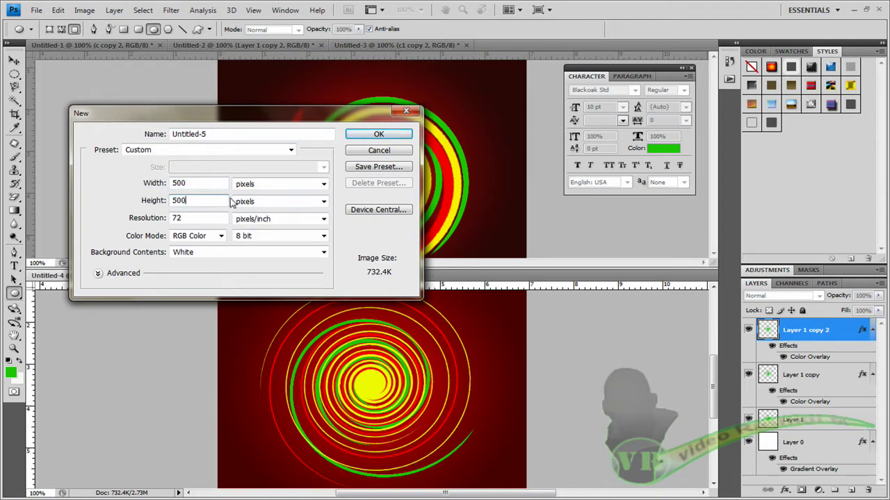
left_click(200, 220)
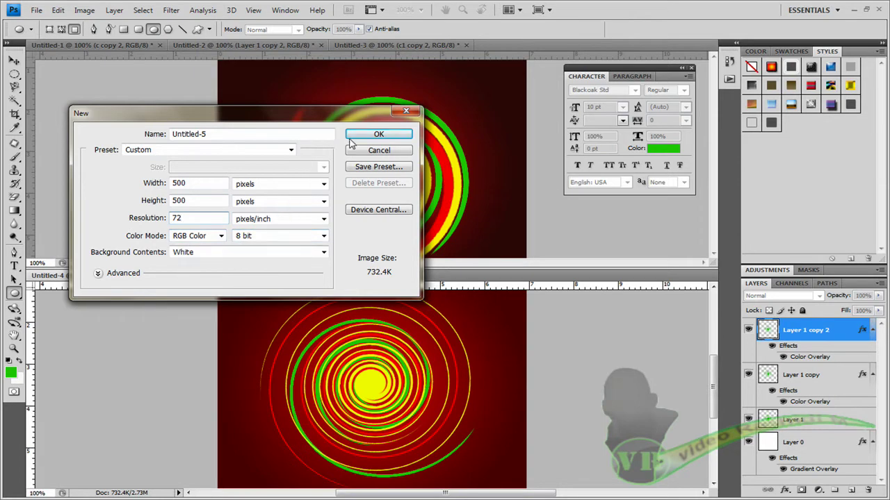
left_click(374, 137)
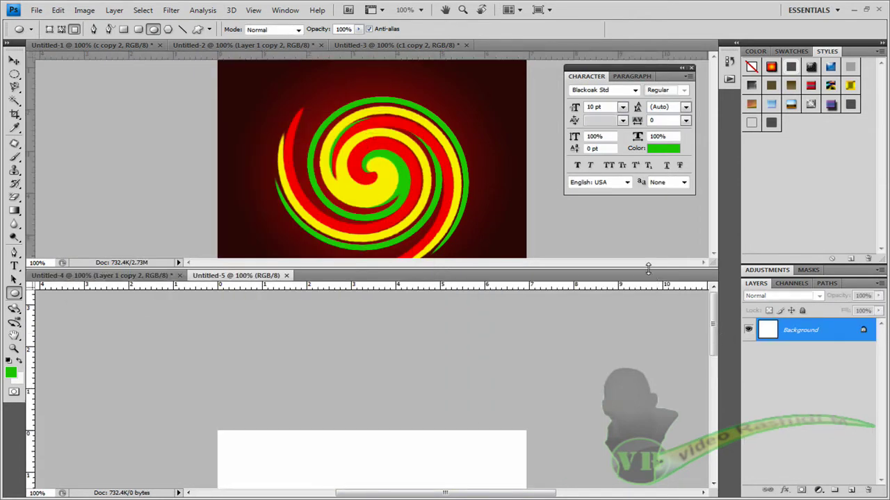
left_click_drag(649, 269, 642, 103)
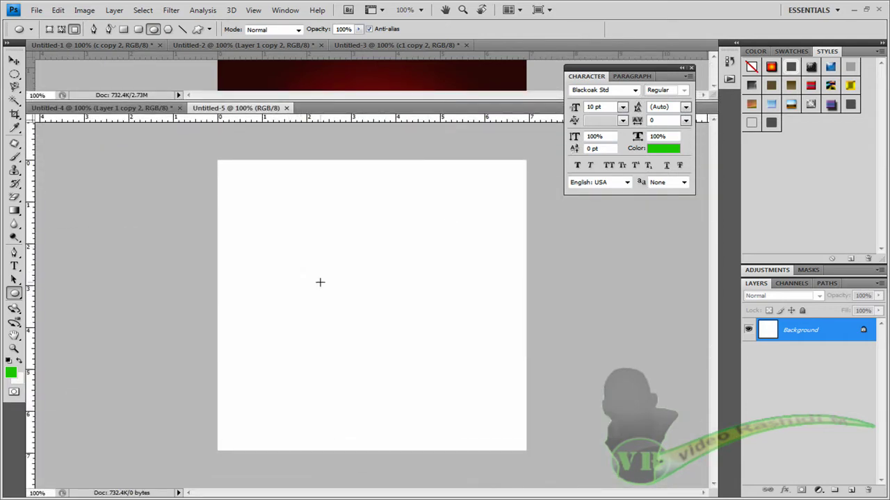
Convert the background into a regular layer and add a Radial Gradient Overlay with its scale reduced slightly below 100%.
double_click(806, 331)
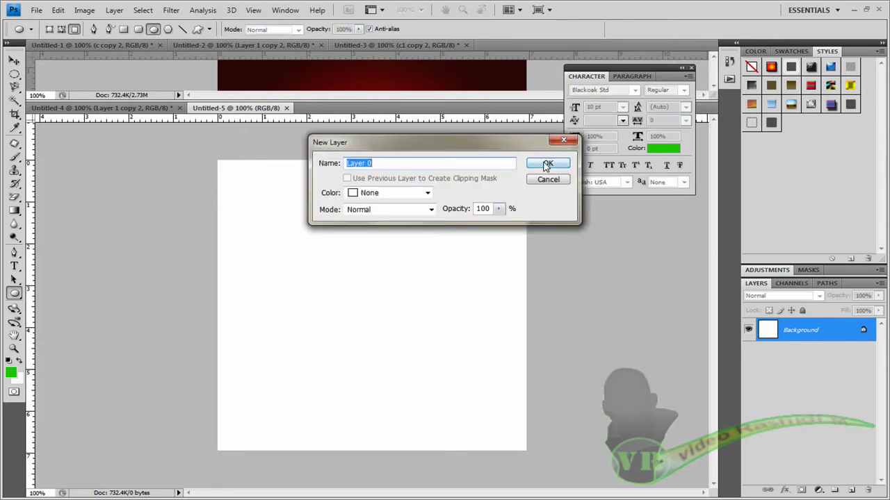
left_click(546, 163)
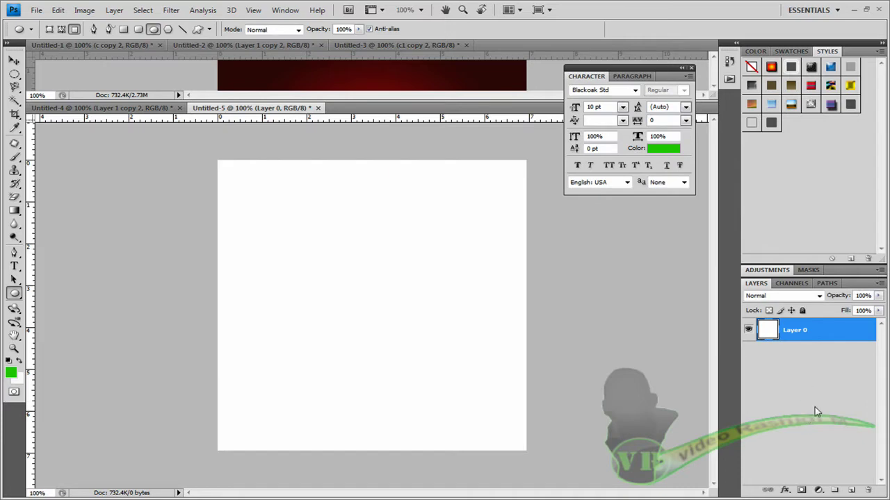
double_click(821, 336)
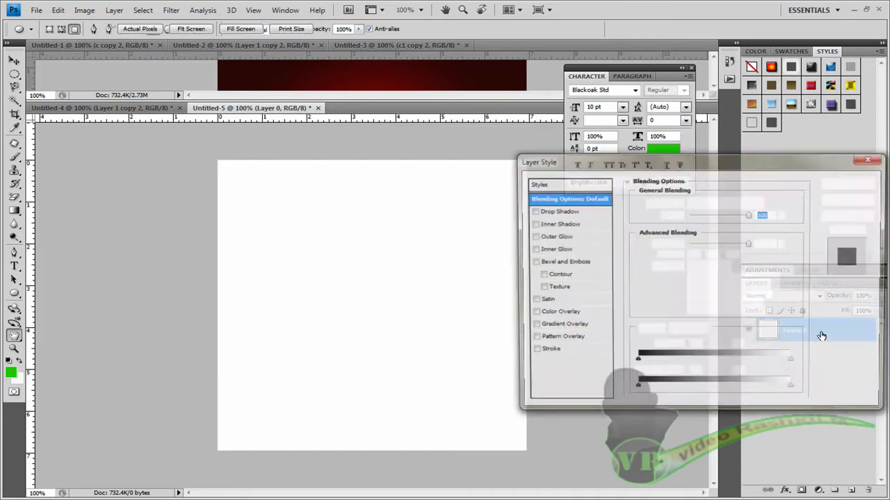
left_click(549, 328)
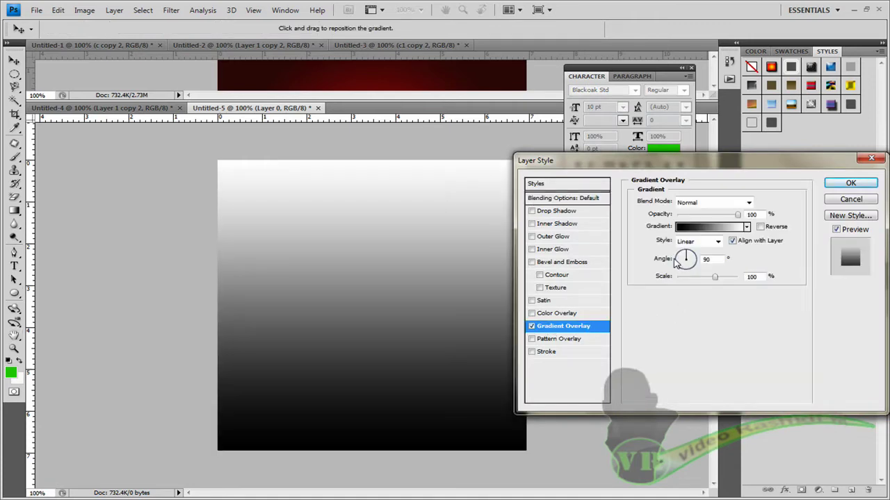
left_click(717, 242)
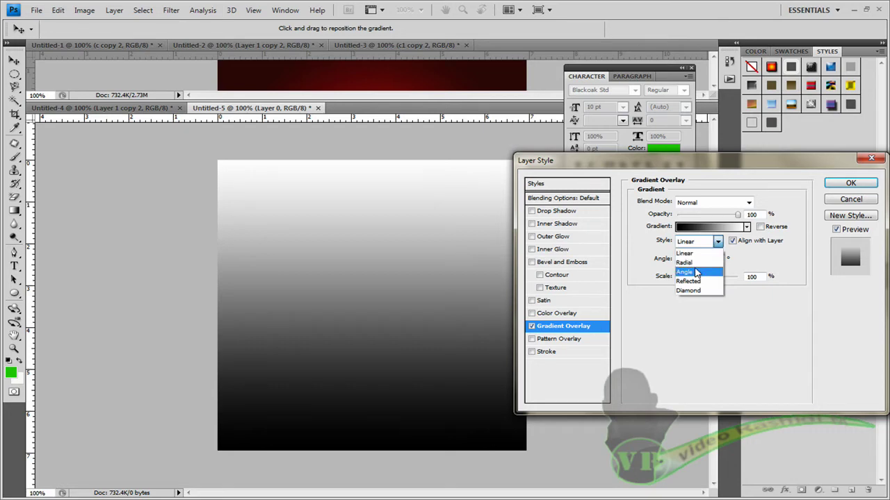
left_click(688, 263)
mouse_move(716, 278)
left_mouse_down()
mouse_move(730, 281)
mouse_move(712, 279)
left_mouse_up()
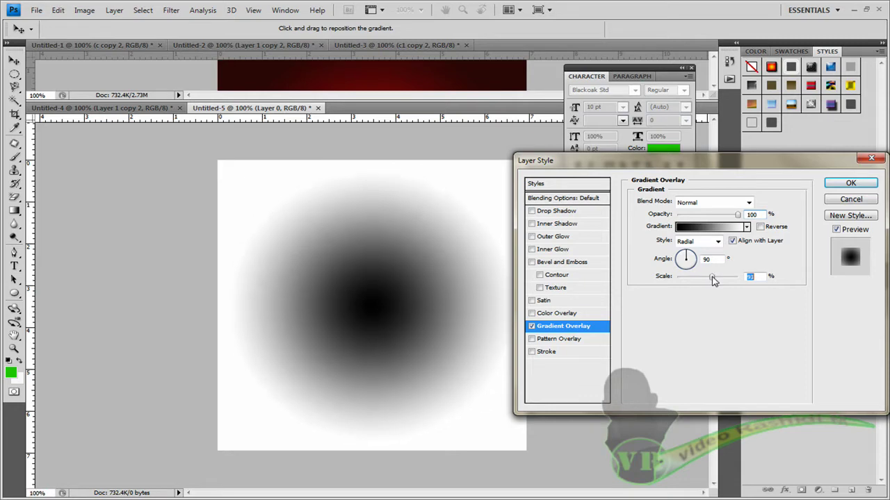
Set the overlay gradient's starting colour stop to bright red (e41212).
left_click(710, 230)
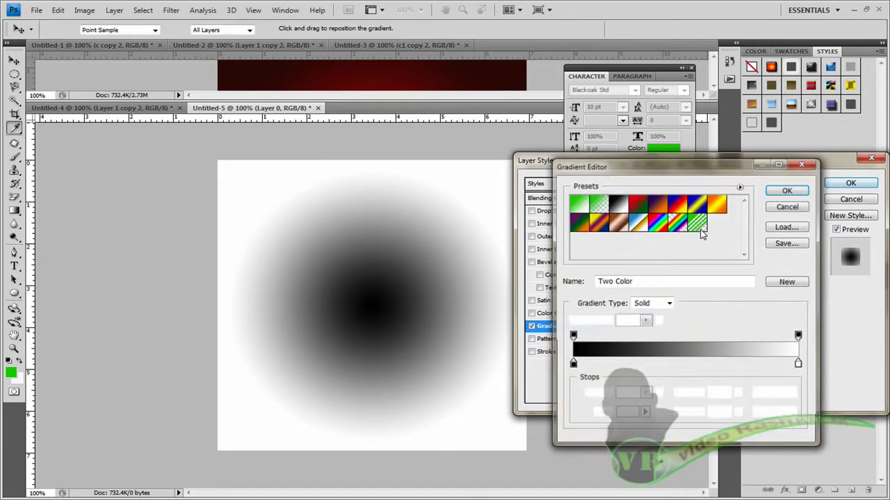
left_click(572, 365)
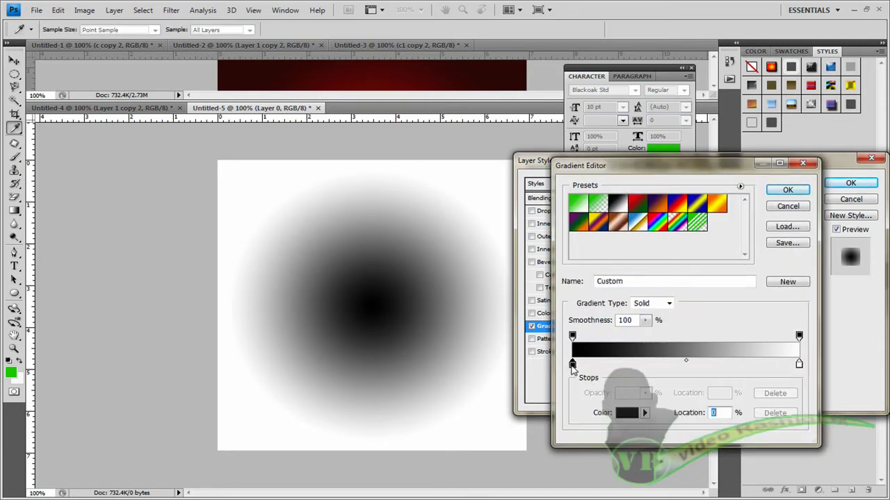
left_click(626, 413)
mouse_move(684, 309)
left_mouse_down()
mouse_move(693, 274)
mouse_move(686, 271)
left_mouse_up()
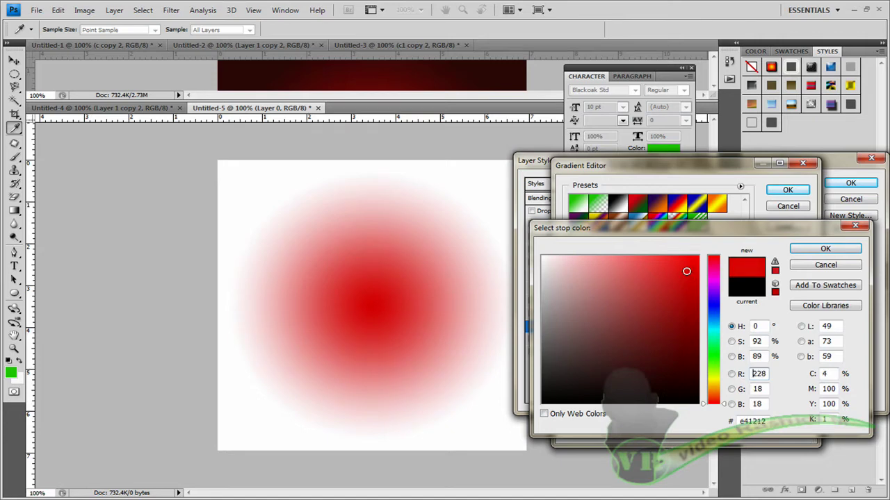
left_click(796, 251)
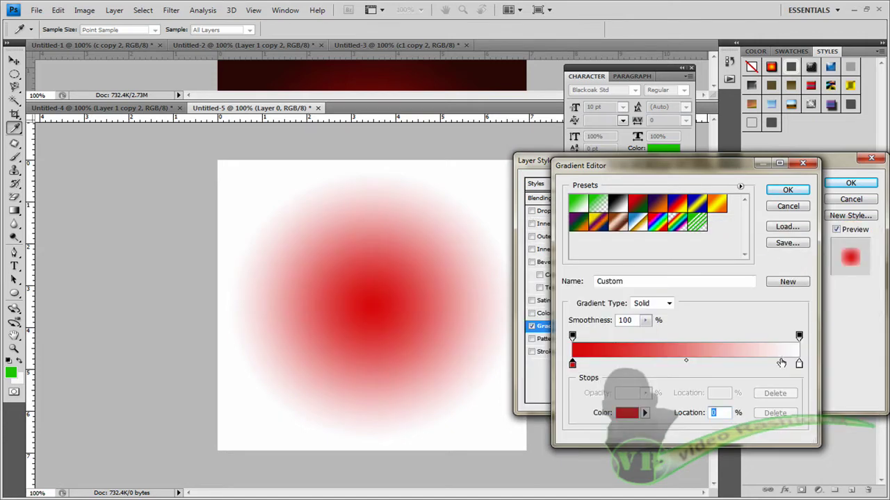
Set the gradient's end colour stop to dark red (490909) and apply the Gradient Overlay to the layer.
left_click(798, 363)
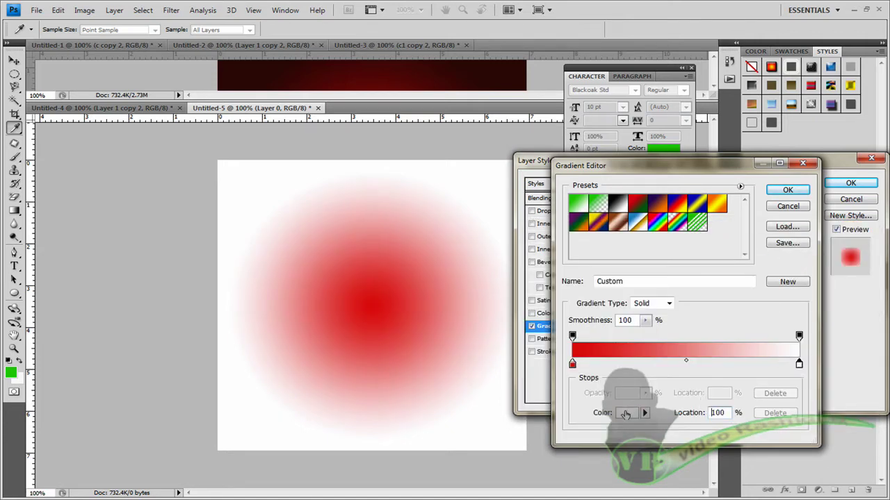
left_click(626, 415)
mouse_move(681, 353)
left_mouse_down()
mouse_move(683, 342)
mouse_move(681, 358)
left_mouse_up()
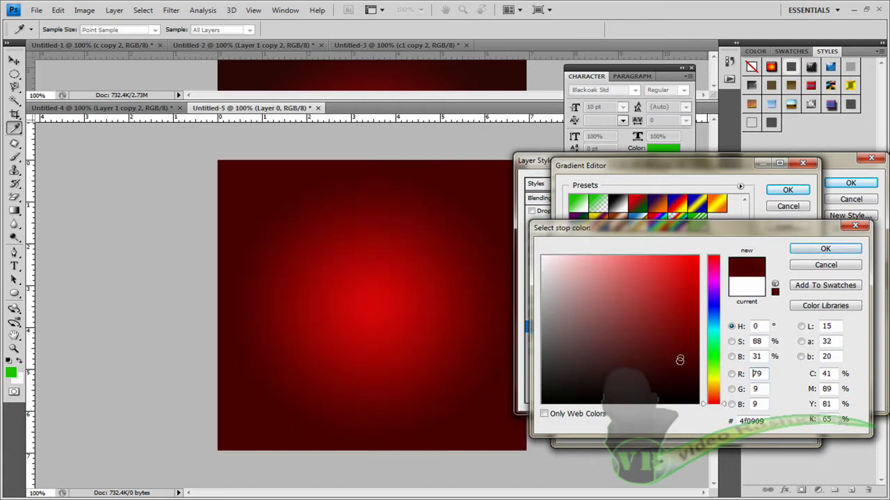
left_click(675, 364)
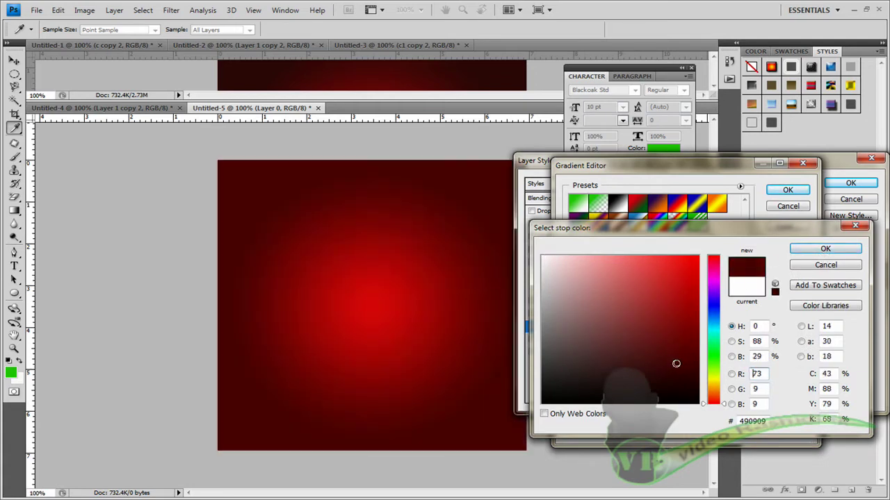
left_click(827, 252)
left_click(791, 190)
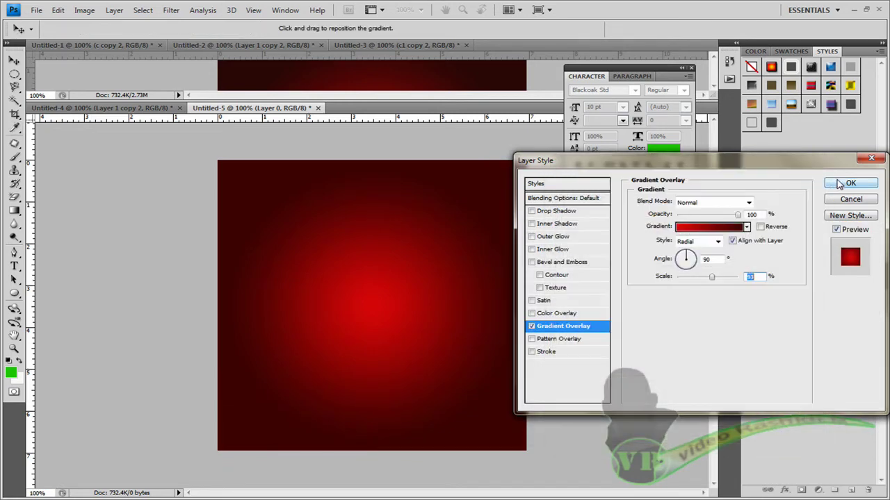
left_click(839, 184)
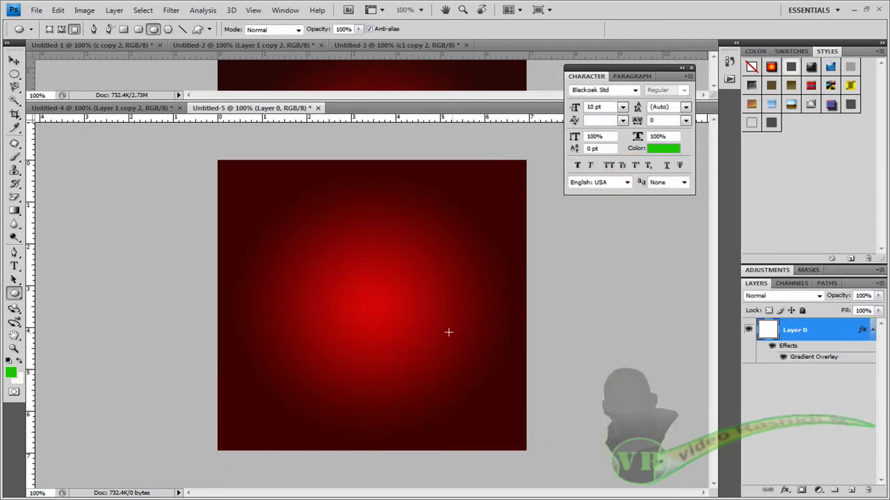
Draw a solid green circle (28d10c) near the canvas centre on a new layer with the Ellipse tool.
right_click(15, 294)
left_click(53, 316)
left_click(852, 491)
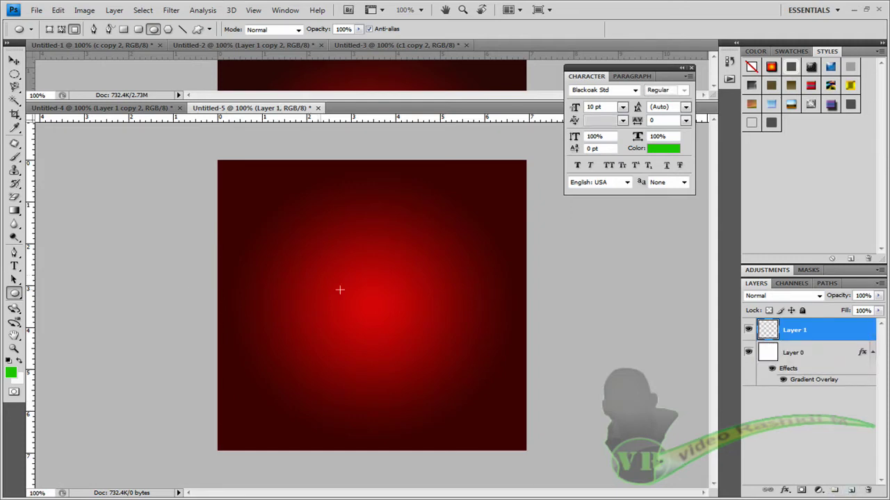
left_click_drag(325, 263, 396, 330)
key("alt+BackSpace")
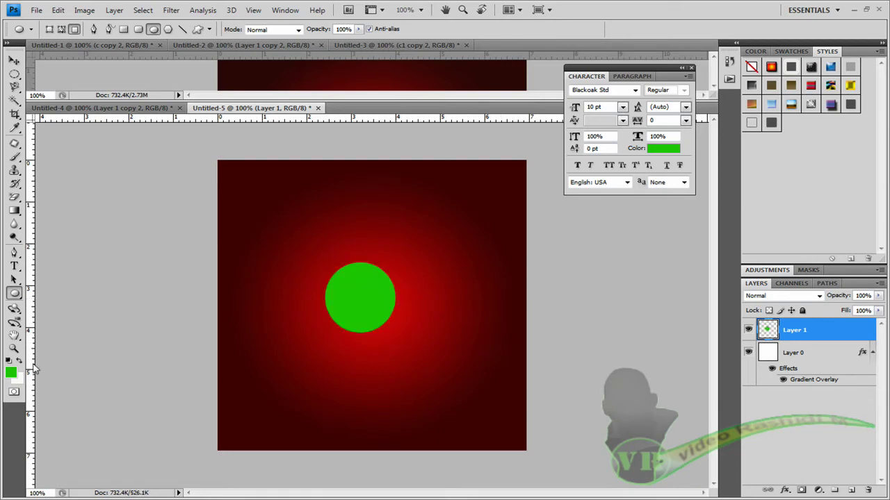
left_click(10, 373)
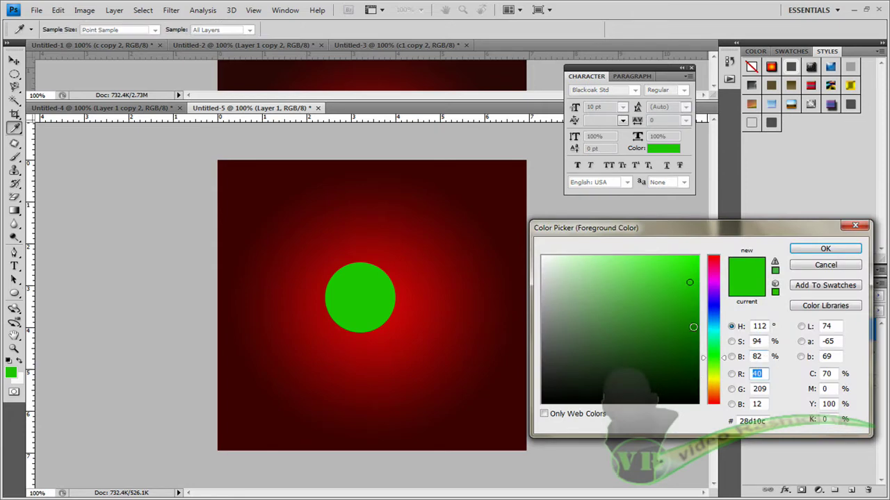
left_click(825, 249)
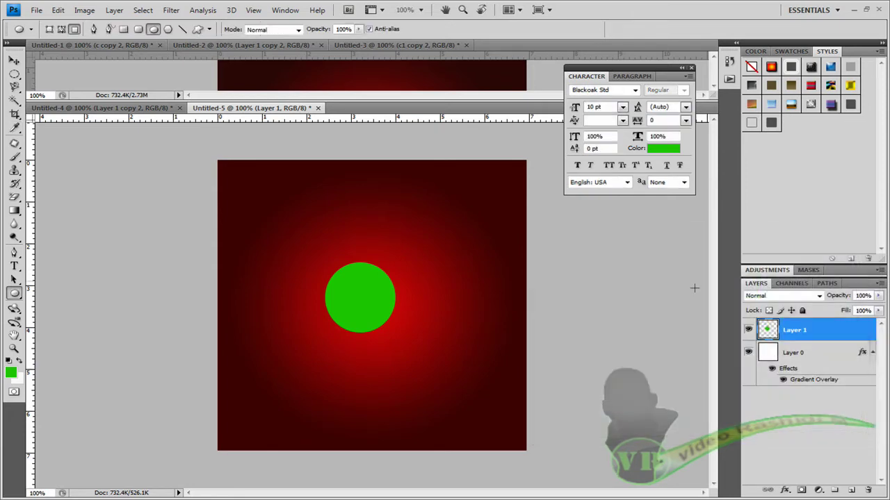
Distort the green circle with the Wave filter, randomizing the waves until it forms a diagonal bone shape.
left_click(170, 11)
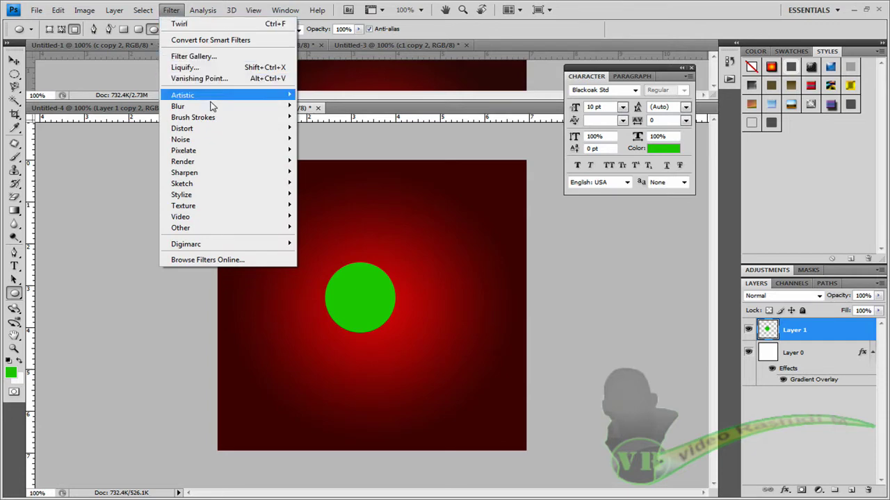
mouse_move(199, 132)
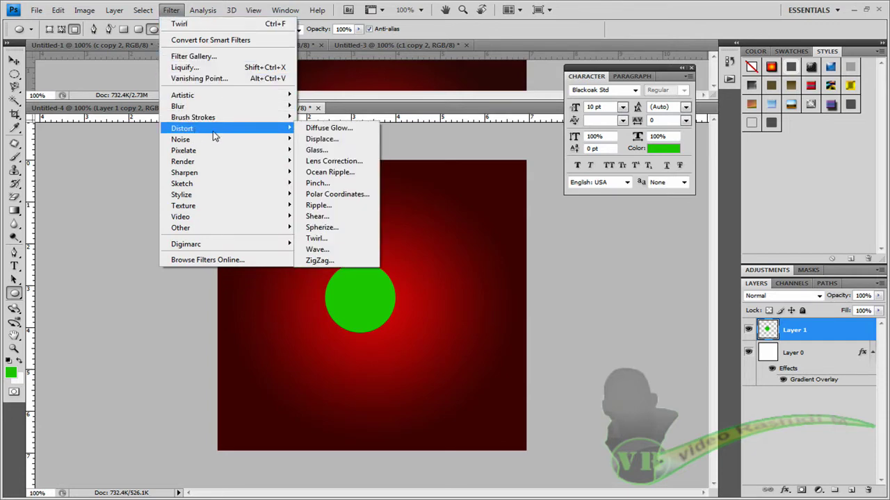
left_click(317, 249)
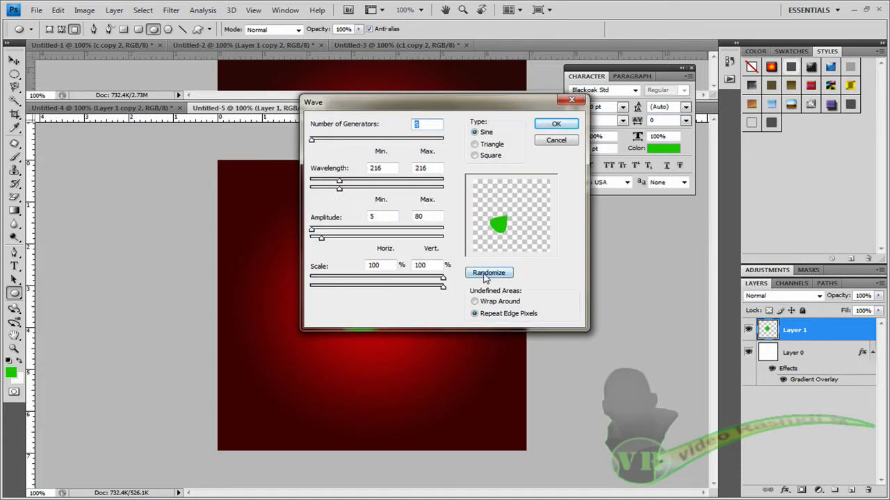
left_click(485, 275)
left_click(485, 275)
left_click(484, 276)
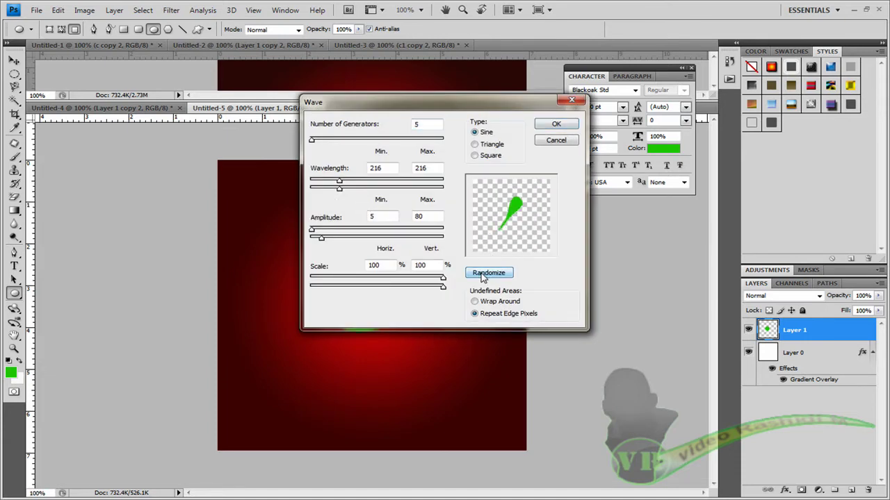
left_click(483, 276)
left_click(484, 276)
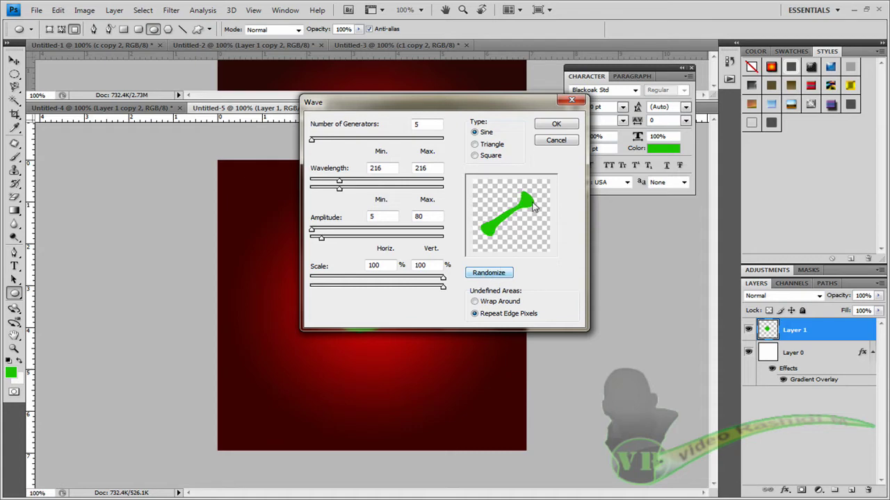
left_click(557, 124)
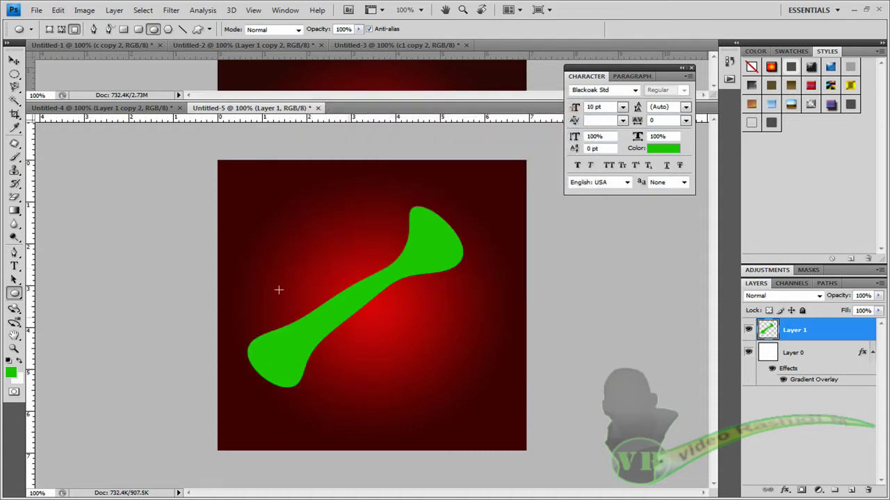
Twist the green bone shape into a spiral with the Twirl filter at an angle of -738°.
left_click(171, 10)
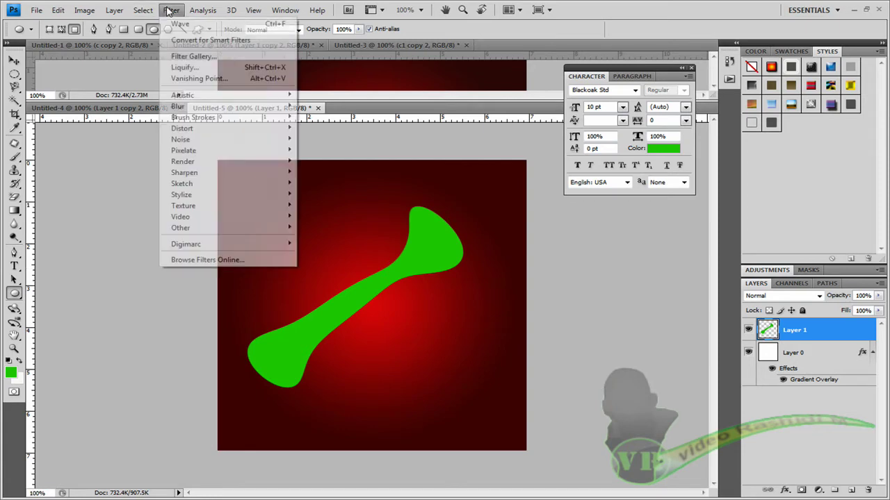
mouse_move(201, 128)
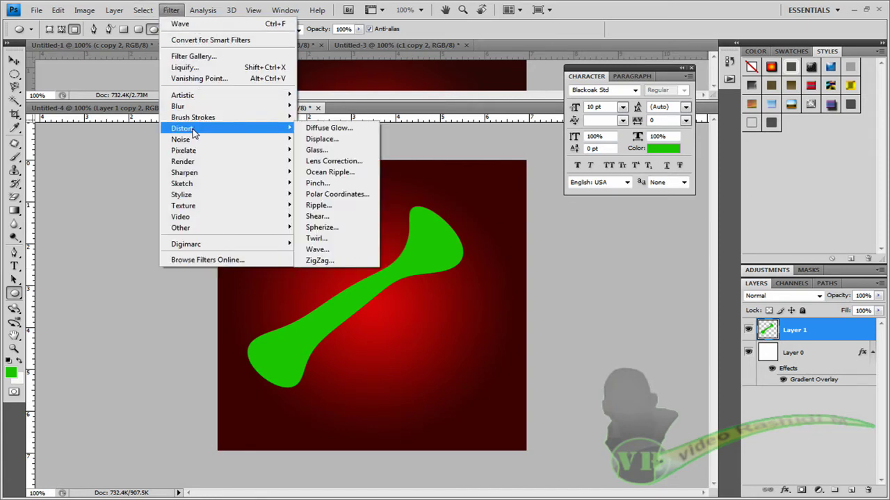
left_click(316, 239)
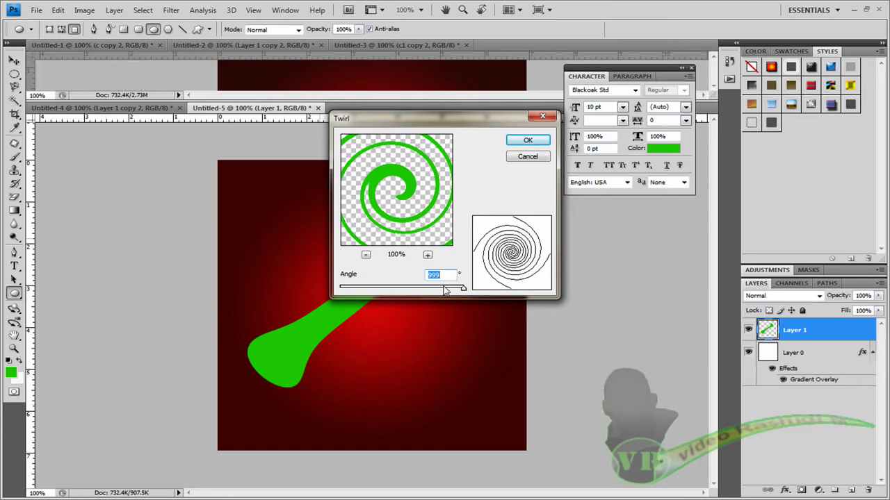
left_click_drag(463, 291, 482, 292)
type("-")
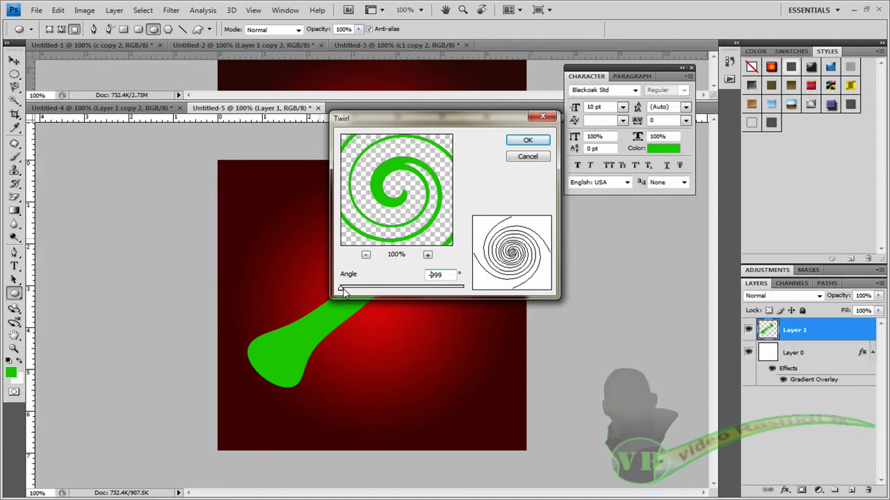
left_click_drag(340, 291, 358, 292)
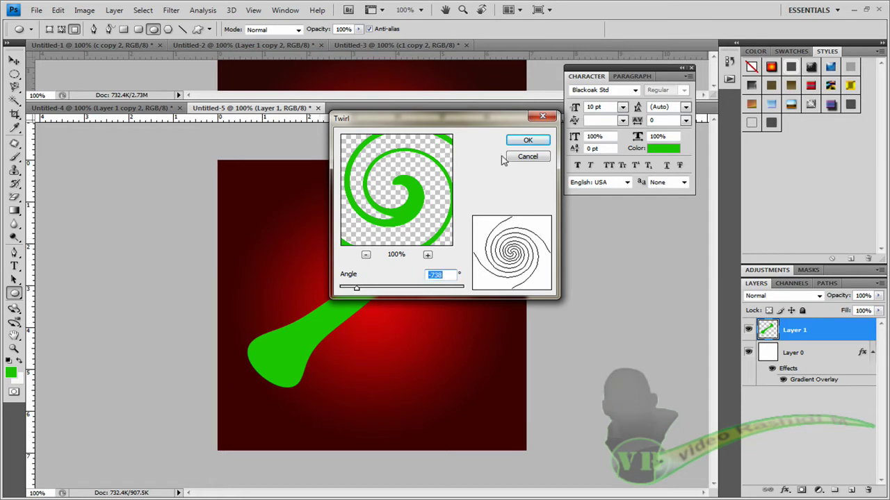
left_click(529, 141)
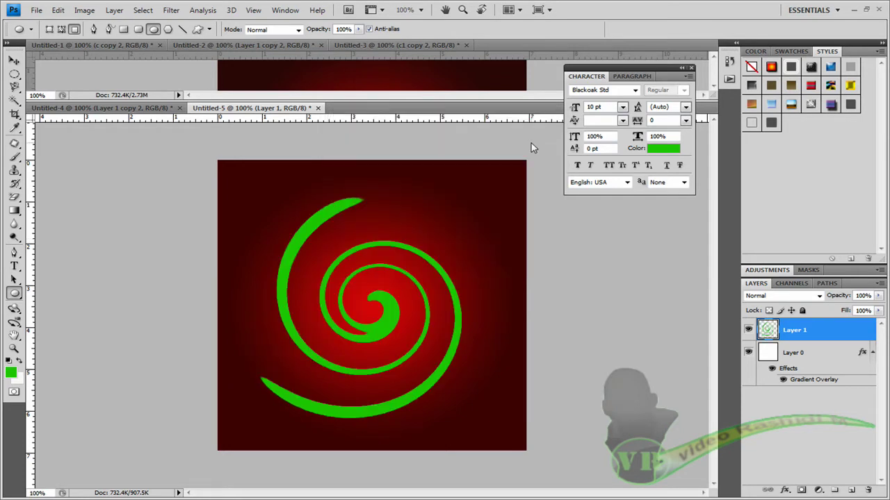
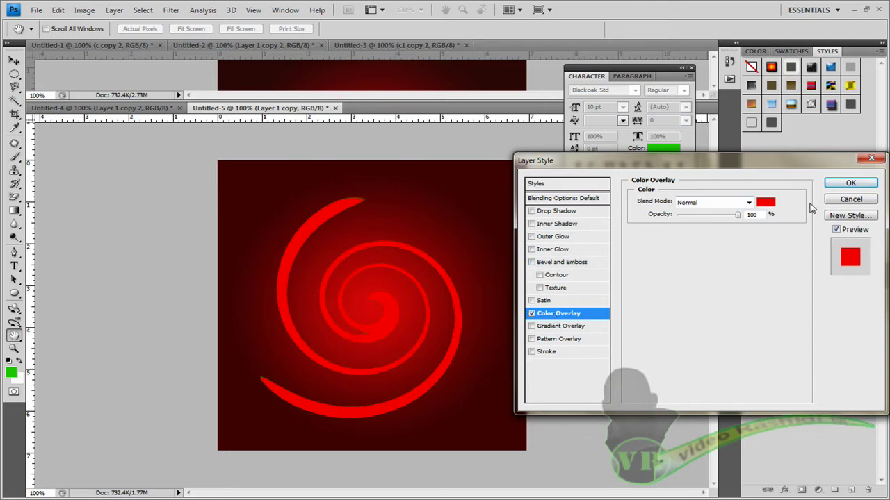
Apply the red Color Overlay at 100% opacity to the duplicated spiral layer.
left_click(848, 184)
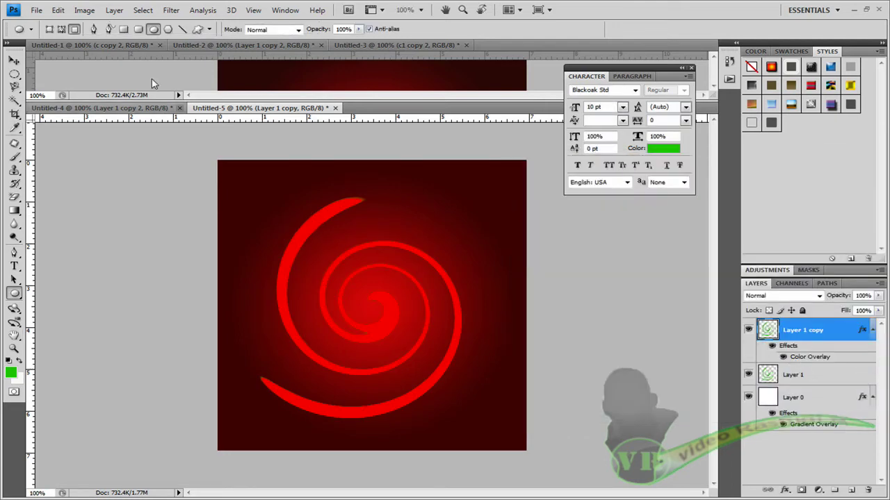
Try twirling the red spiral copy with a stronger negative angle, and undo it.
left_click(171, 9)
mouse_move(198, 128)
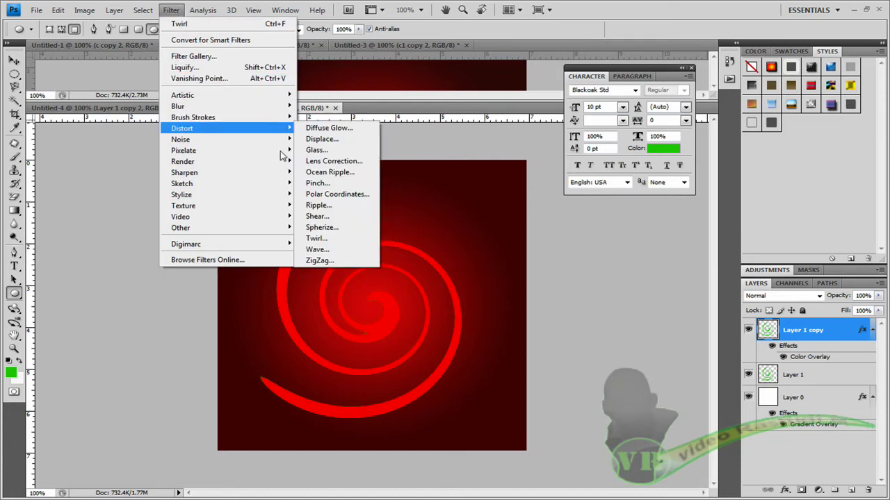
left_click(323, 240)
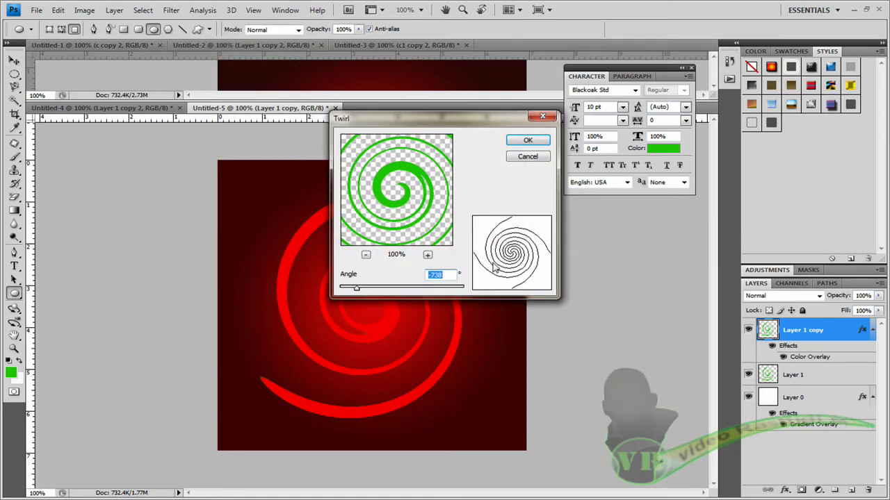
left_click_drag(356, 291, 340, 290)
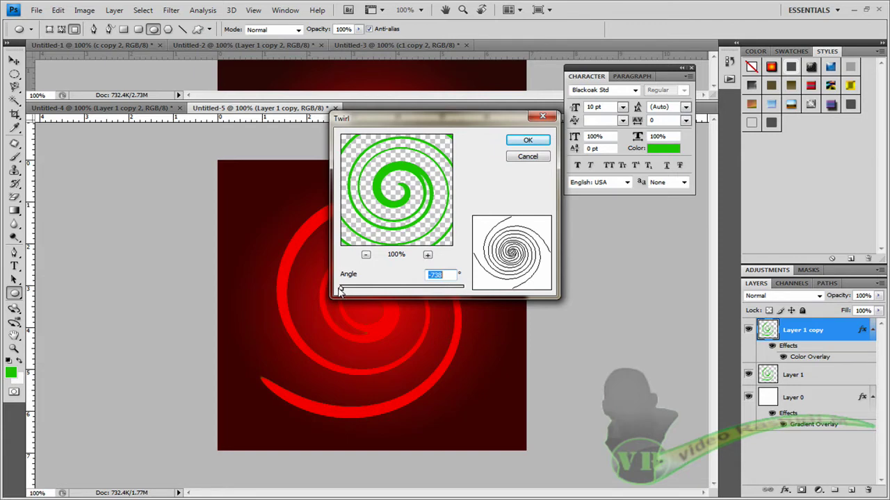
left_click(526, 141)
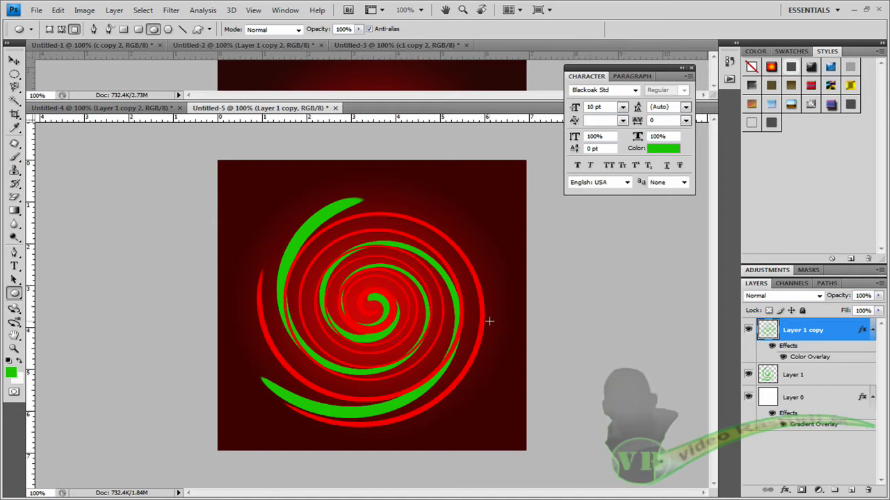
key("ctrl+z")
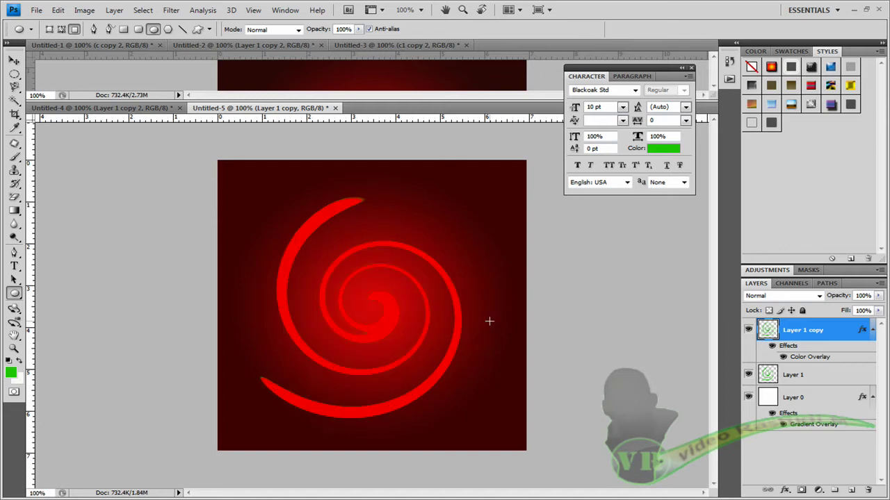
Distort the red spiral copy with the Twirl filter at an angle of -678°.
left_click(171, 9)
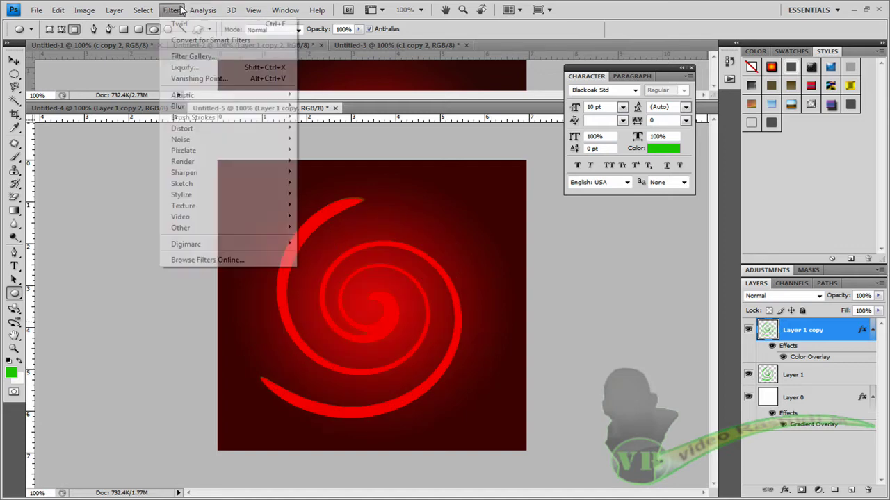
mouse_move(218, 130)
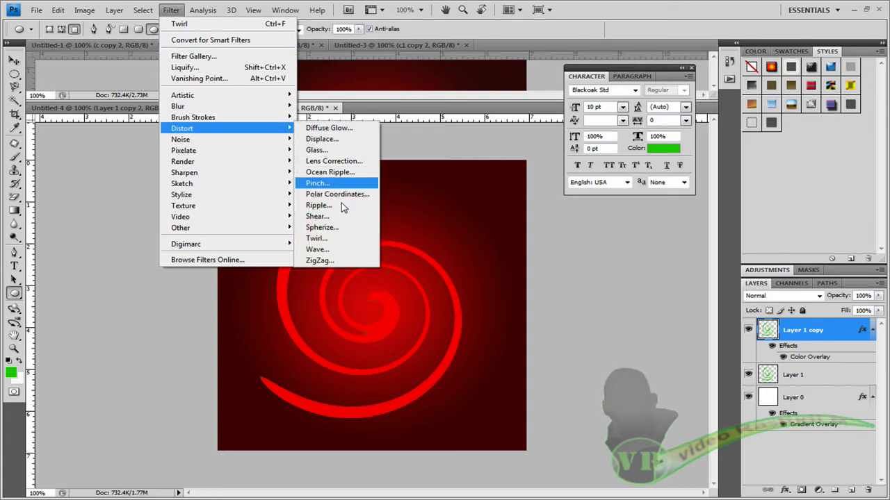
left_click(334, 238)
left_click_drag(339, 290, 361, 293)
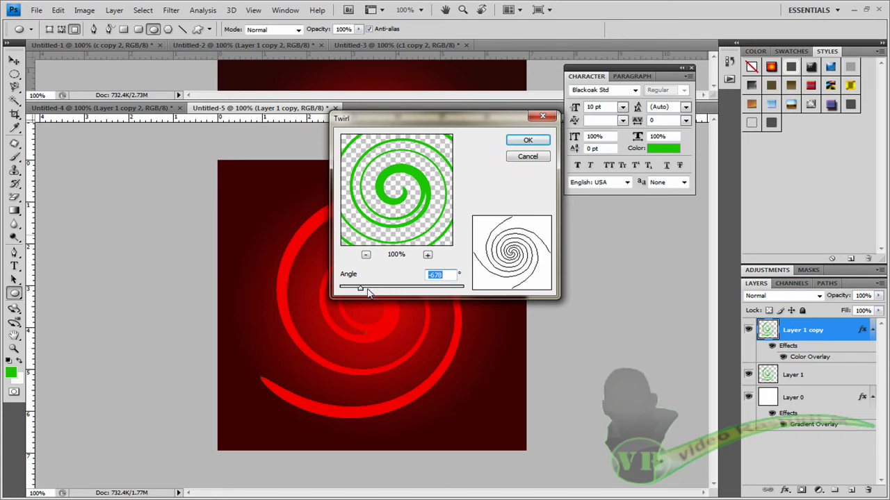
left_click(527, 141)
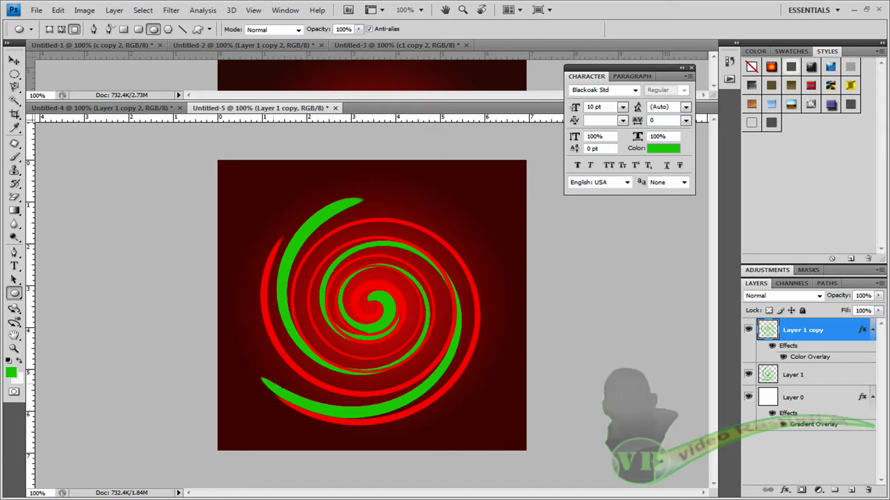
Duplicate the twirled red spiral layer within the same document, keeping the default name.
right_click(819, 332)
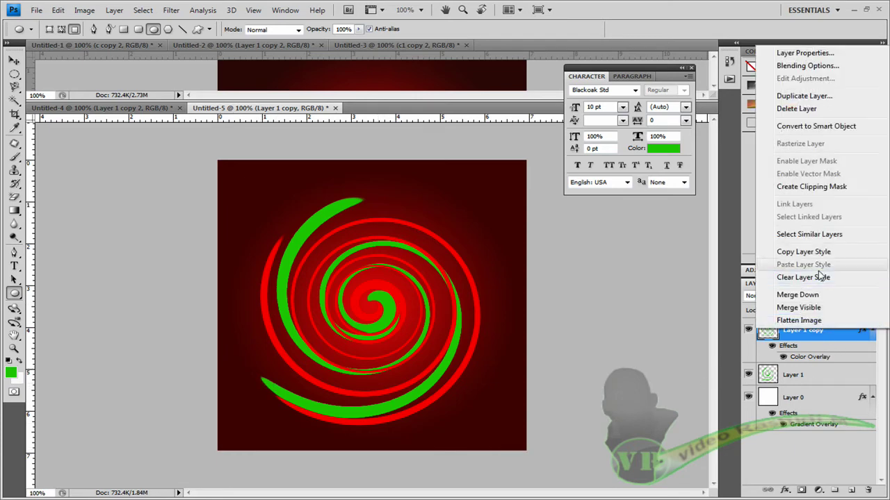
left_click(806, 96)
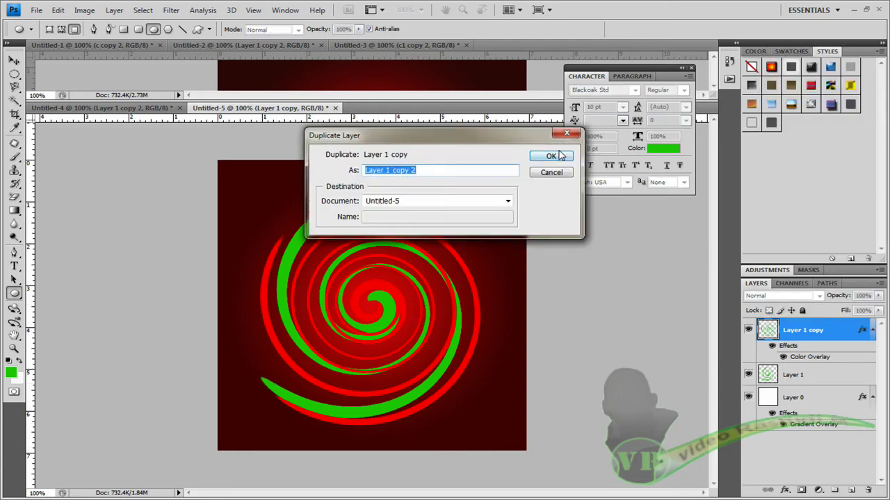
left_click(560, 152)
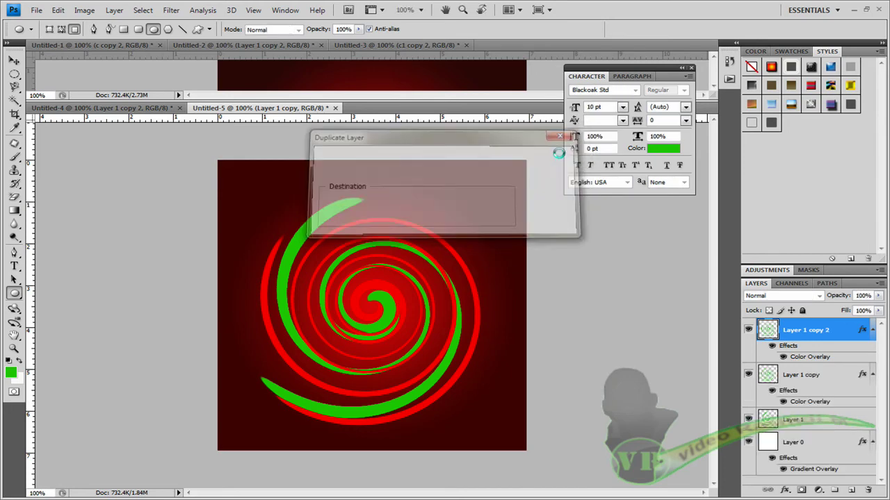
Change the Color Overlay of the new topmost spiral copy to yellow (ffe400) in its layer style.
double_click(781, 330)
key("Return")
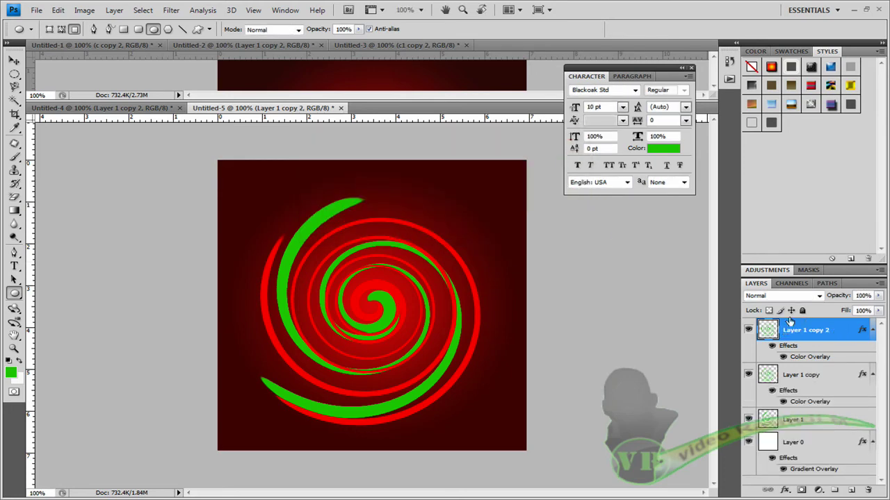
key("h")
double_click(797, 339)
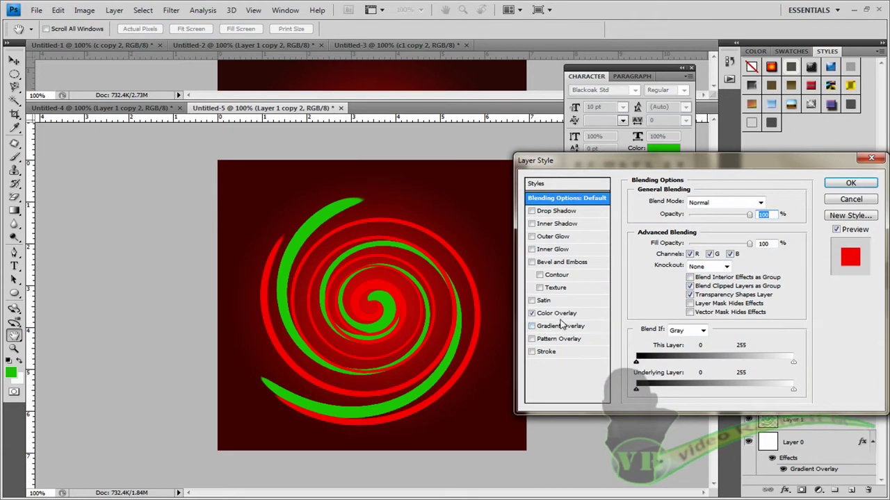
left_click(560, 313)
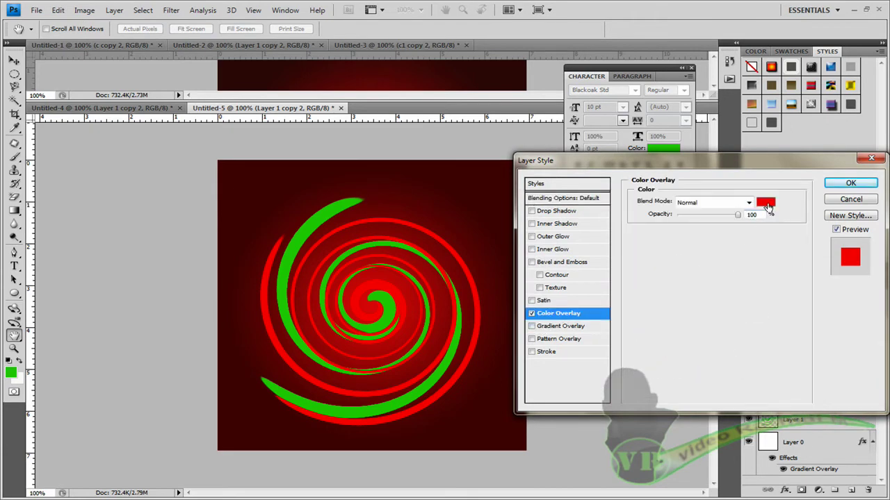
left_click(766, 201)
left_click_drag(720, 393, 719, 383)
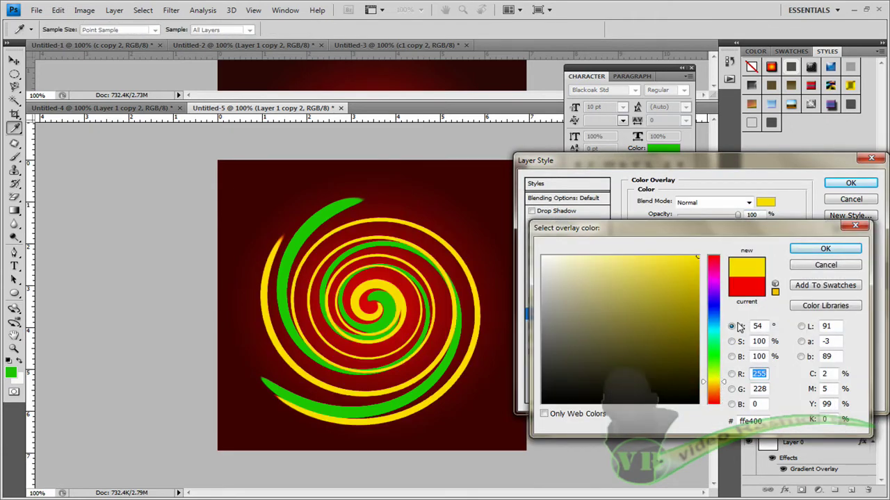
left_click(822, 250)
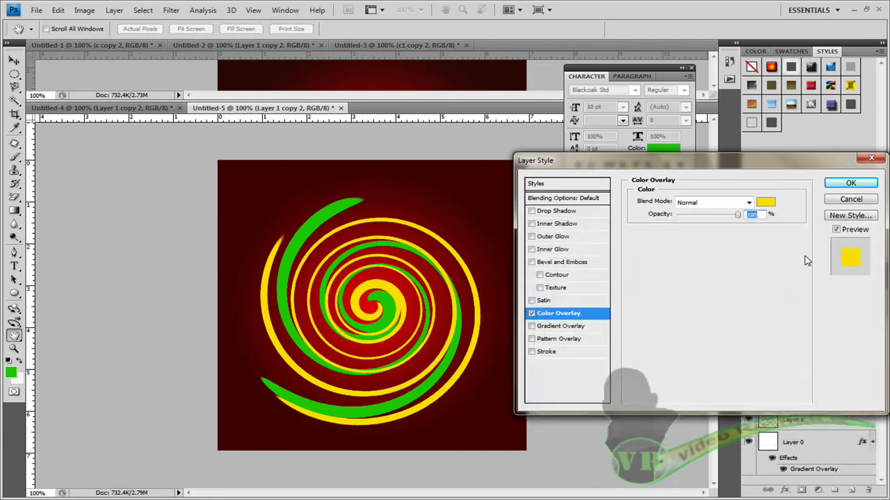
left_click(850, 183)
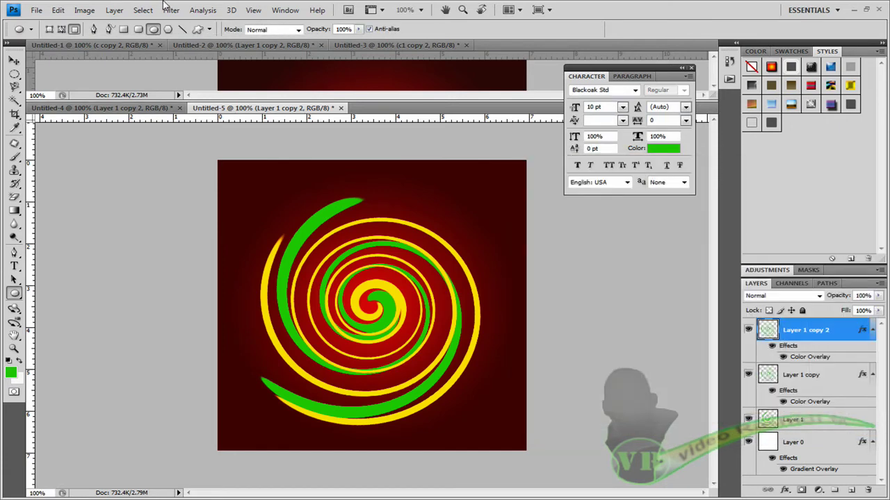
Distort the yellow spiral copy with the Twirl filter at an angle of -527°.
left_click(171, 10)
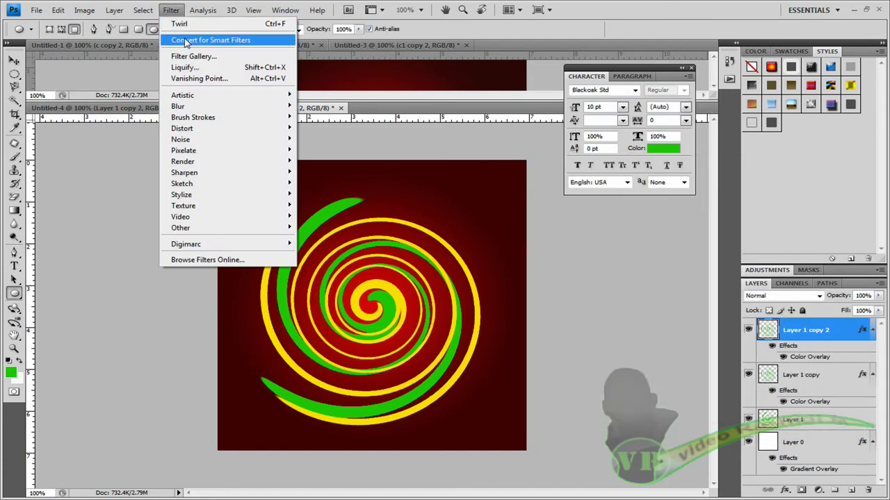
mouse_move(196, 133)
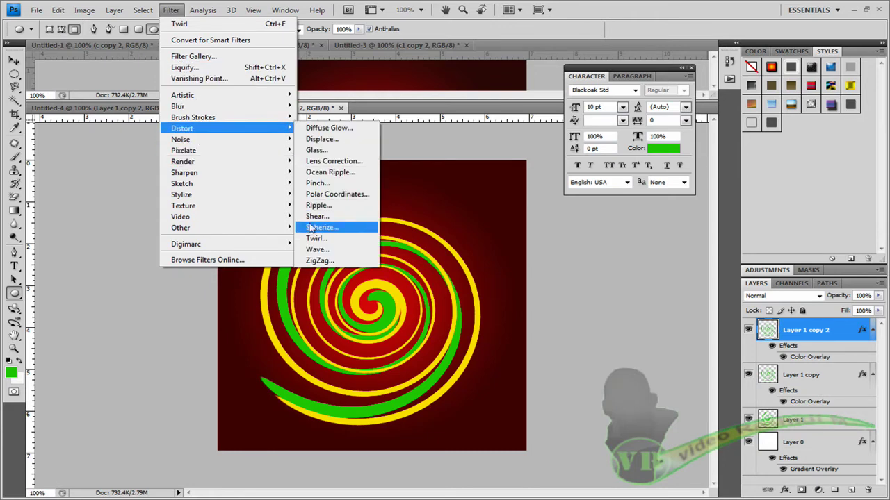
left_click(316, 243)
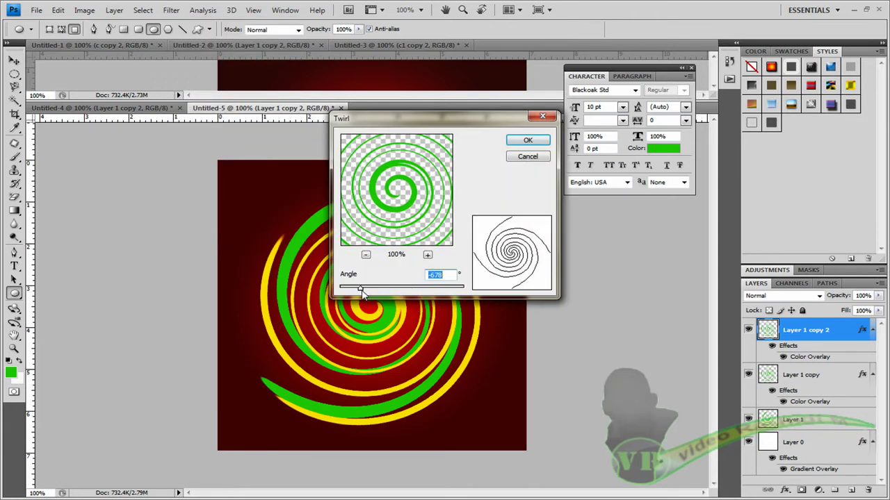
left_click_drag(361, 290, 369, 293)
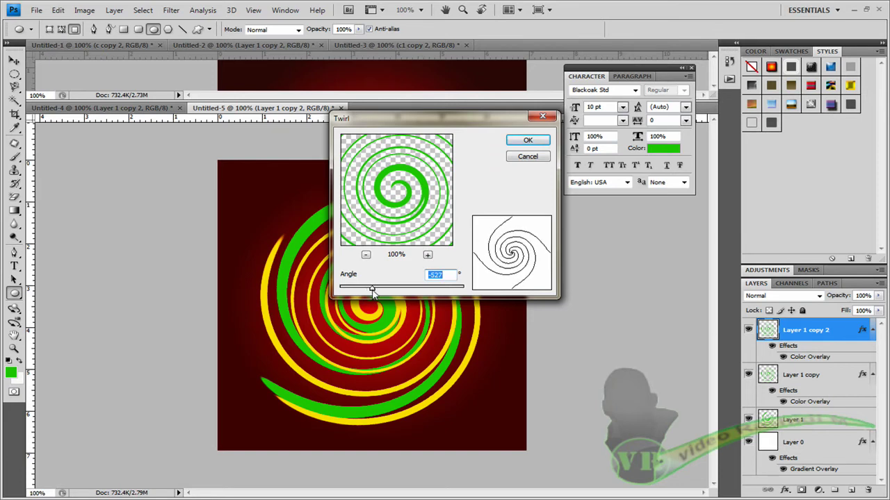
left_click(518, 141)
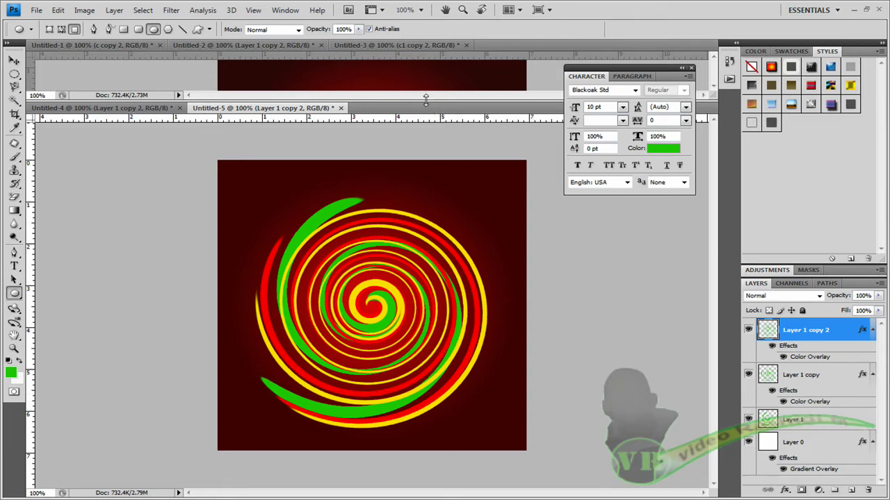
Enlarge the upper document's view and compare its earlier spiral with the new three-colour spiral.
left_click_drag(426, 100, 424, 284)
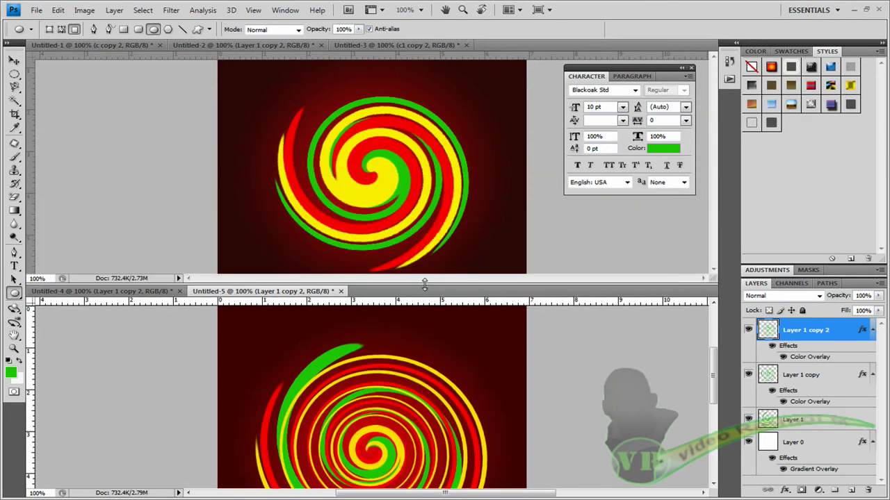
scroll(432, 209, "down", 3)
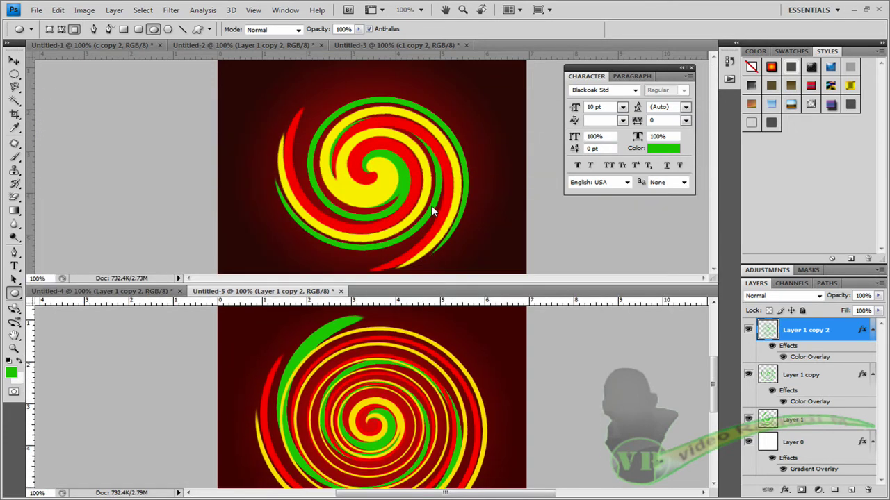
scroll(431, 205, "down", 1)
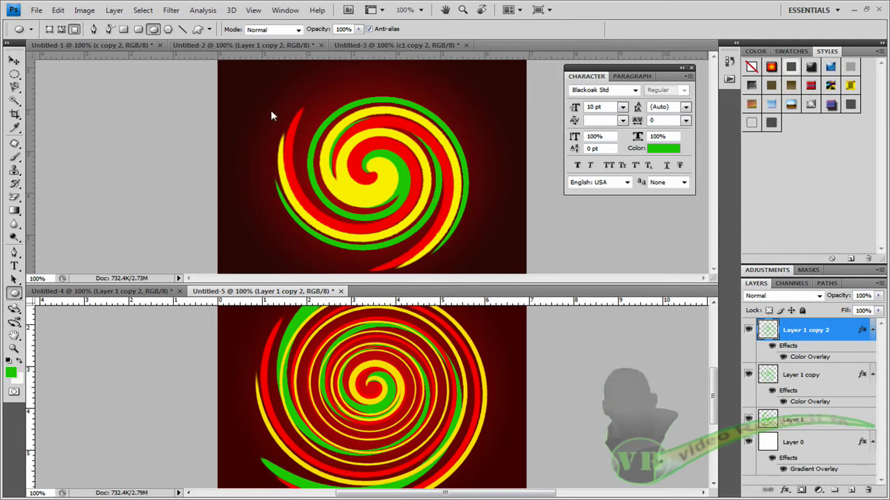
scroll(470, 392, "up", 6)
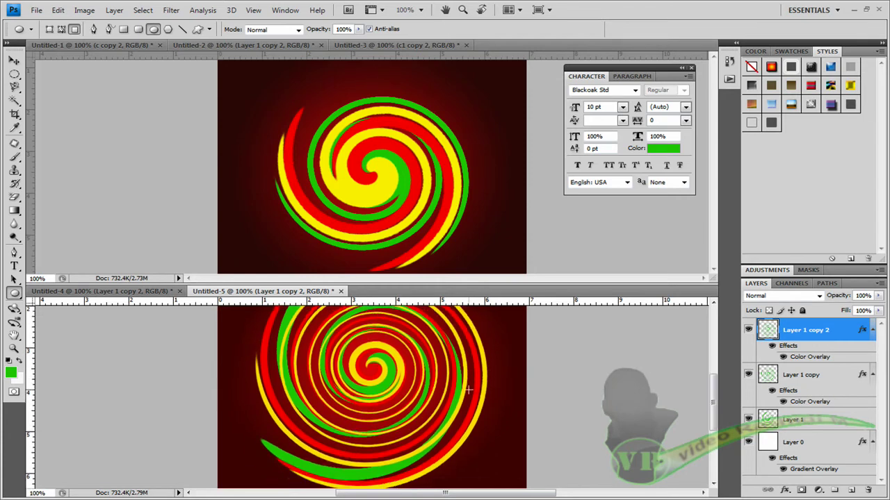
Enlarge the lower document view and compare the three-colour spirals in Untitled-4 and Untitled-5.
scroll(467, 373, "down", 4)
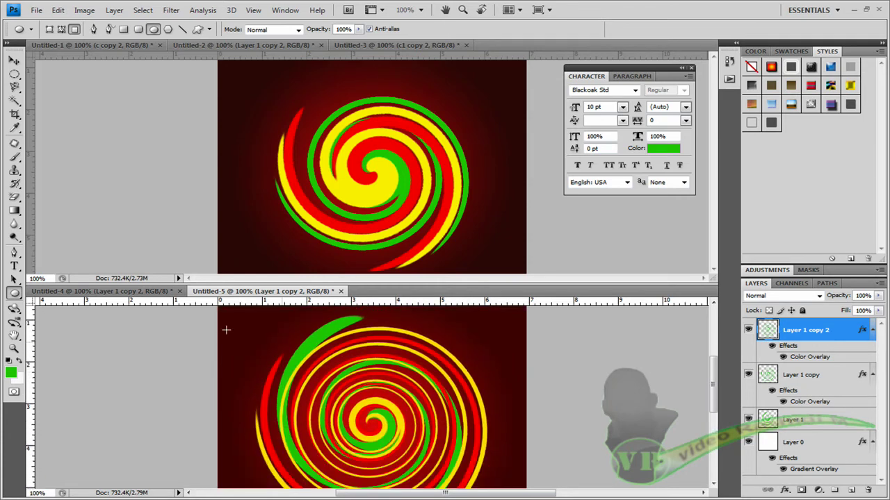
left_click(128, 294)
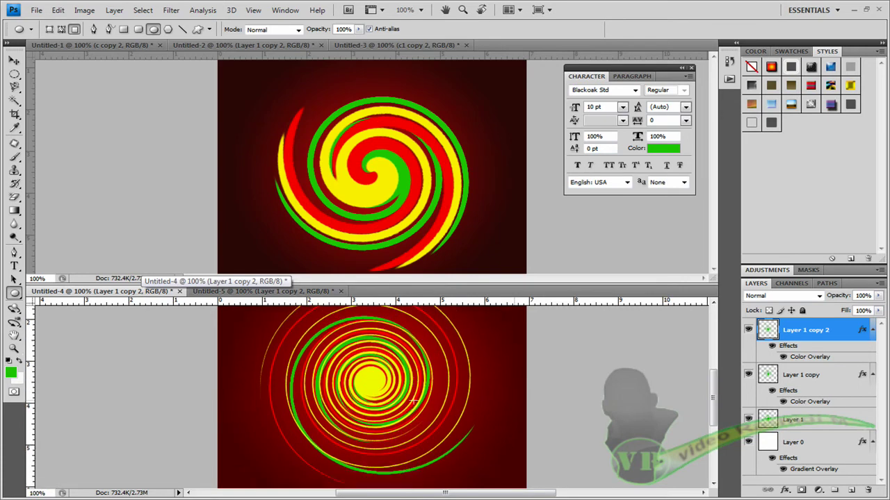
left_click(306, 292)
left_click_drag(370, 285, 375, 102)
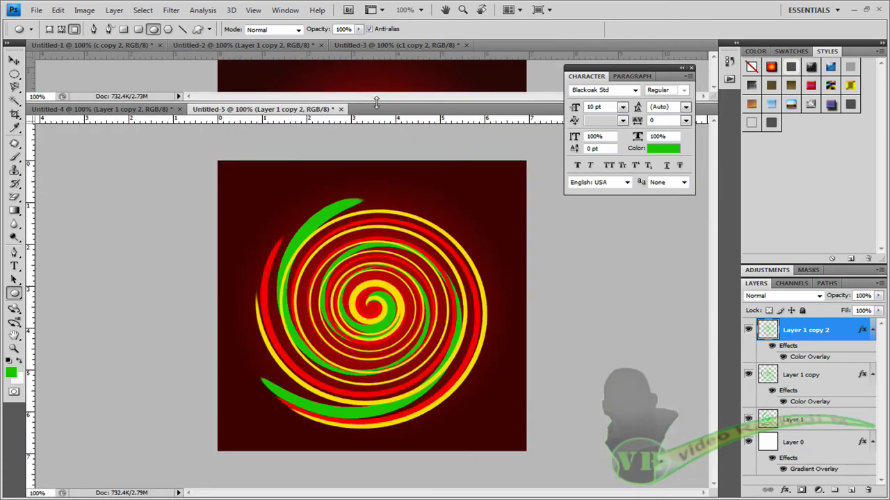
left_click(109, 111)
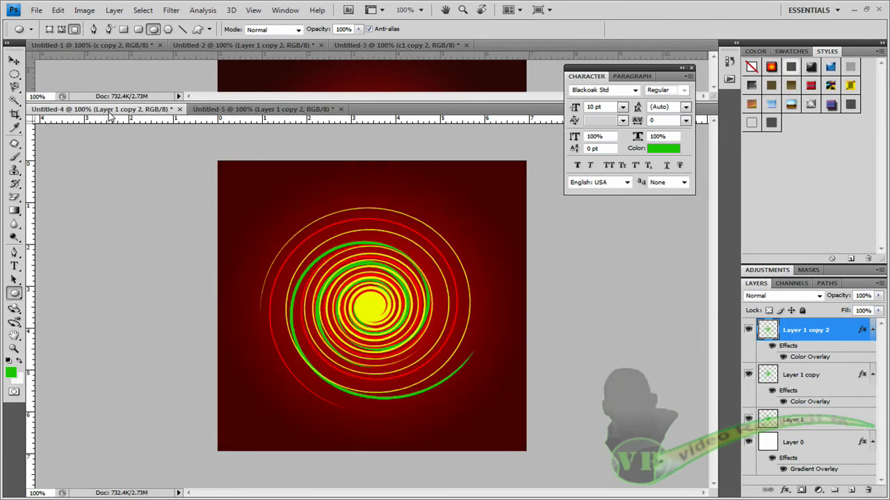
left_click(231, 112)
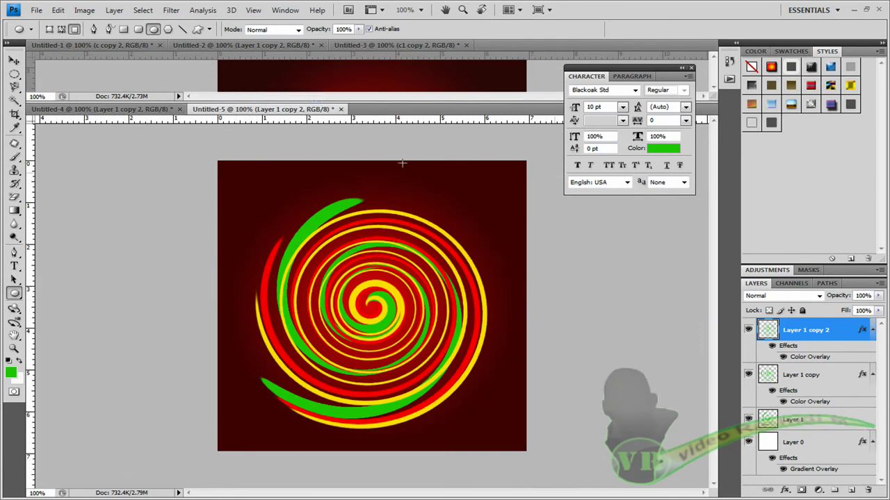
Hide the three spiral layers in Untitled-5, leaving only the red radial gradient background visible.
left_click(748, 419)
left_click(748, 375)
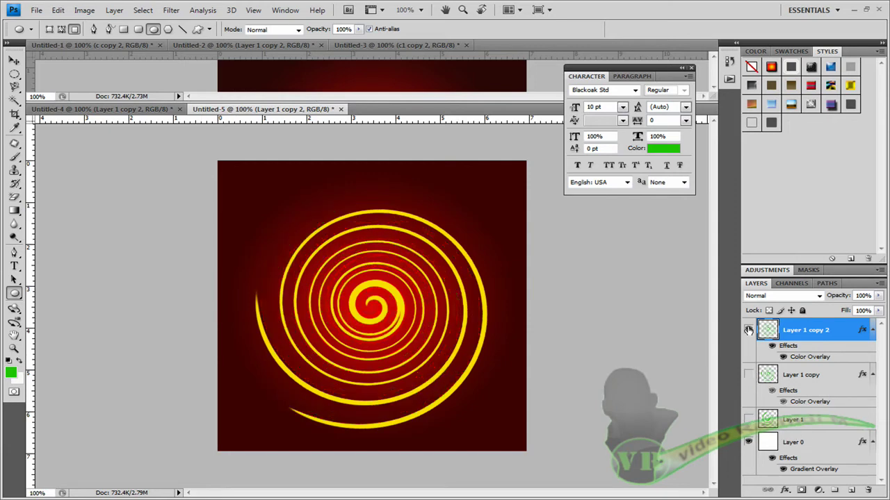
left_click(748, 330)
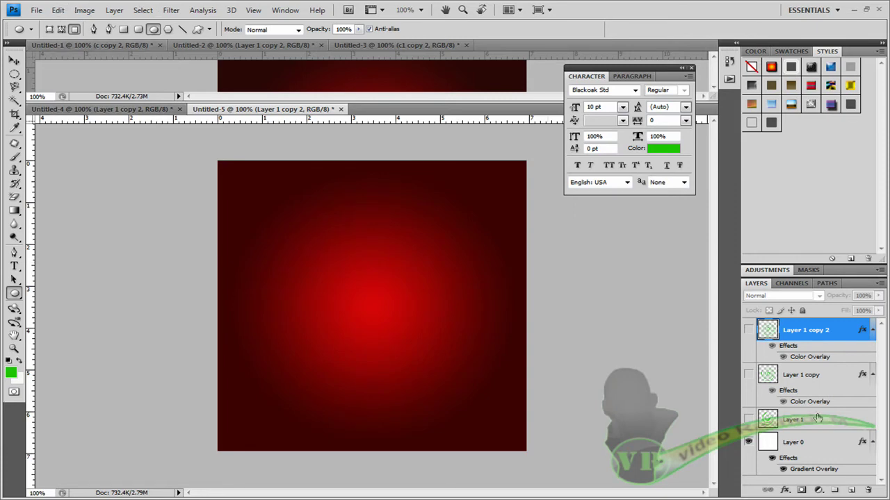
Select the whole canvas with the Rectangular Marquee tool and copy the visible gradient with Copy Merged.
left_click(15, 76)
left_click(70, 73)
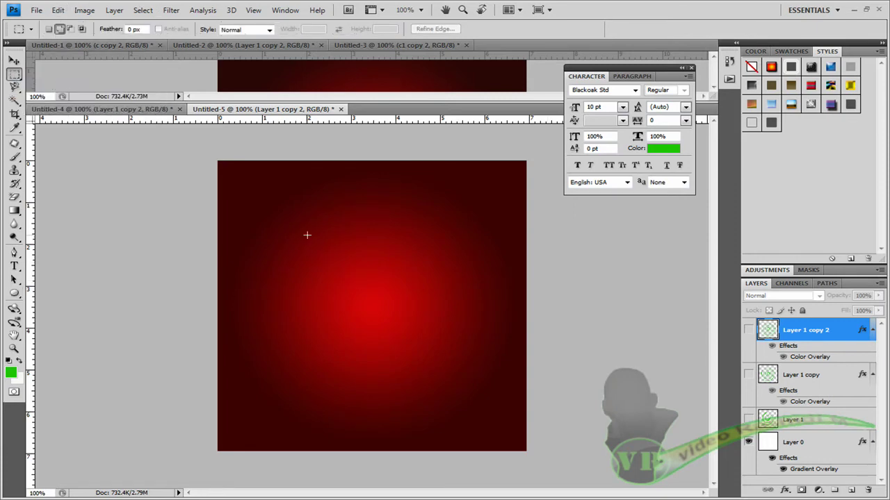
left_click_drag(526, 161, 220, 459)
left_click(59, 11)
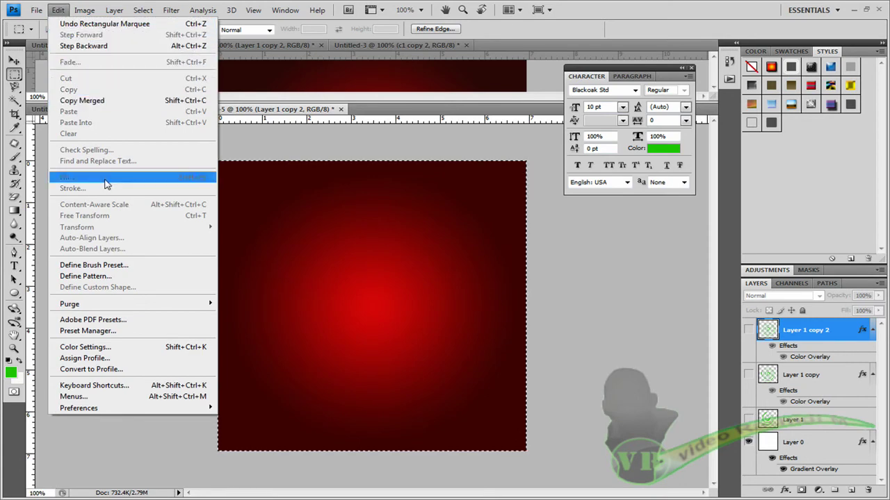
left_click(104, 101)
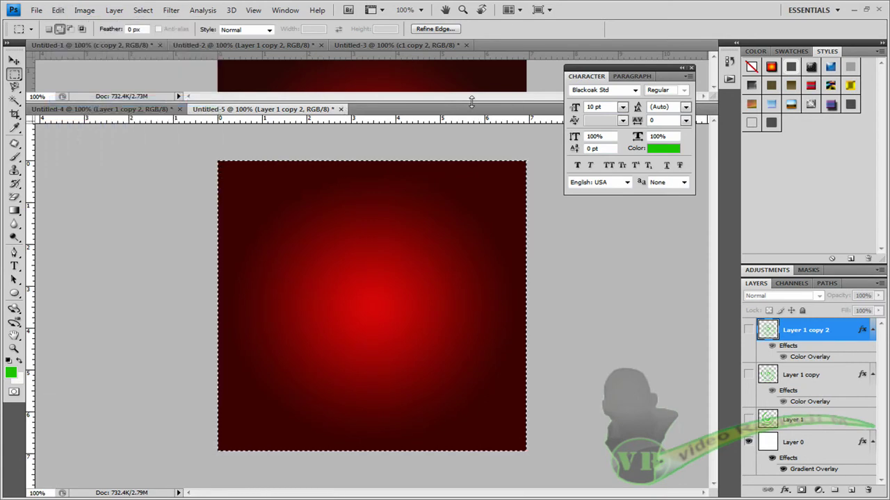
Paste the copied red gradient into the Untitled-3 document and enlarge that document's view.
left_click_drag(474, 109, 475, 428)
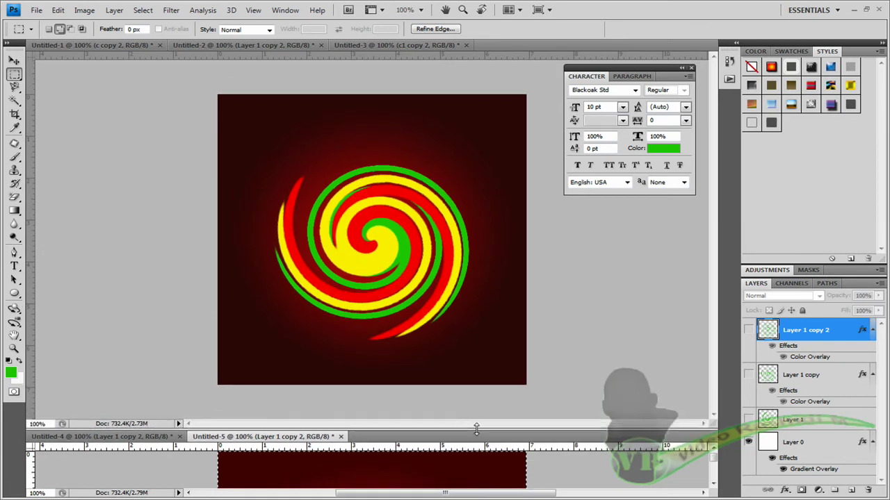
left_click(409, 43)
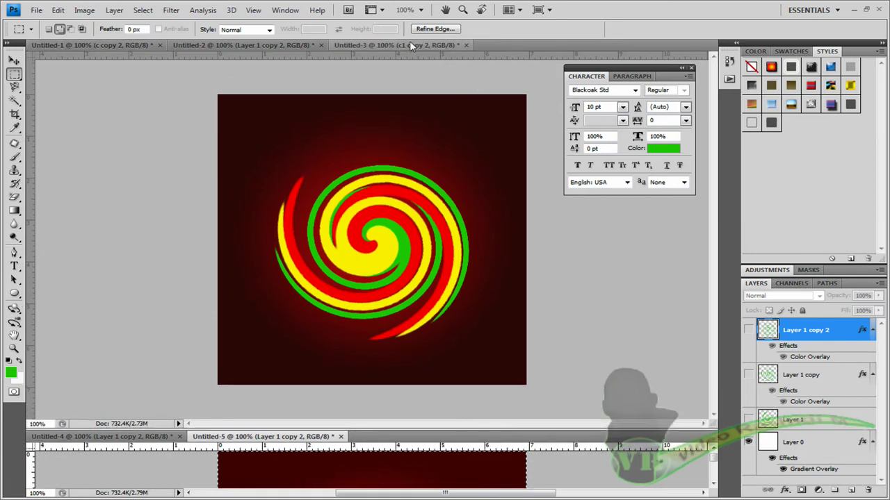
left_click(58, 9)
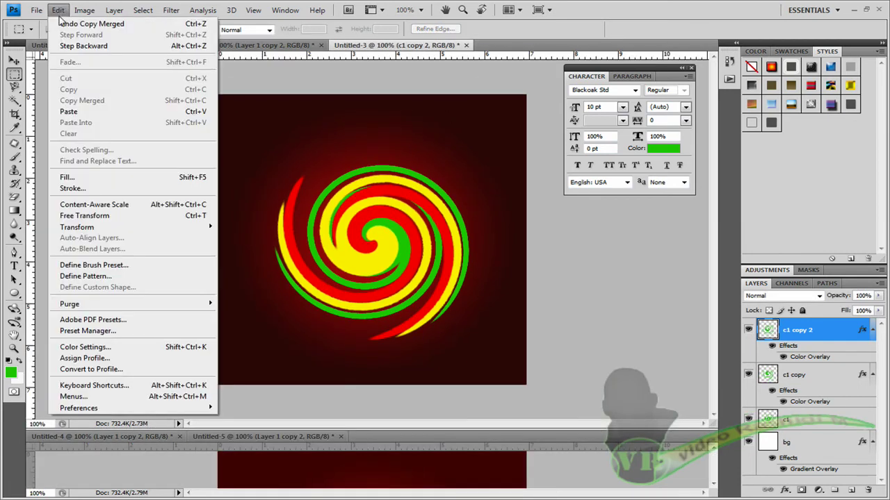
left_click(89, 114)
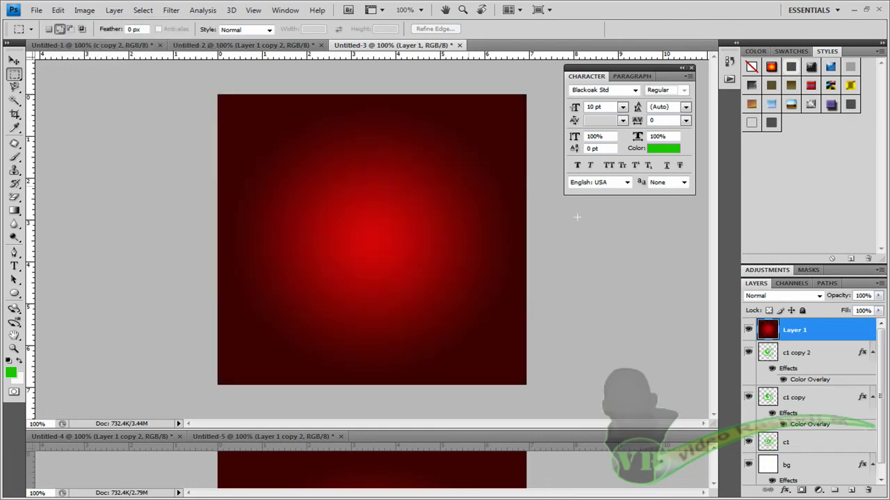
left_click_drag(409, 431, 404, 448)
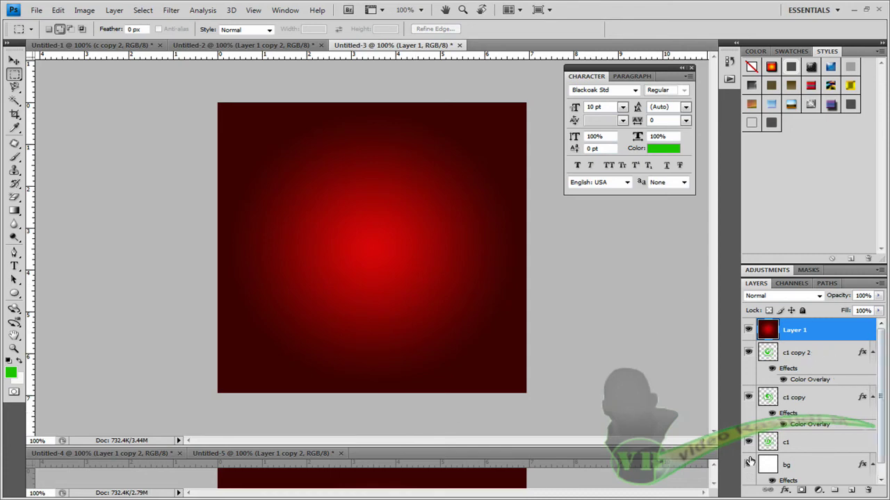
Hide the bg, c1, c1 copy and c1 copy 2 layers, keeping the pasted gradient layer visible and selected.
left_click_drag(749, 464, 750, 388)
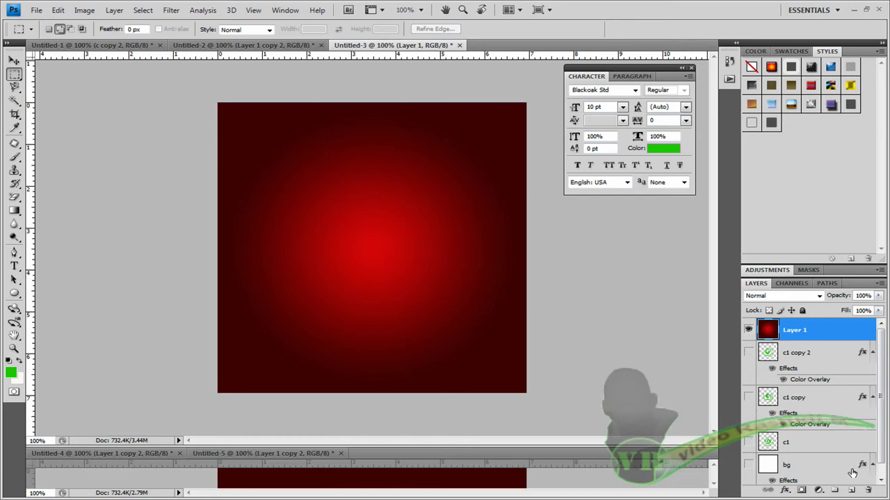
left_click(823, 465)
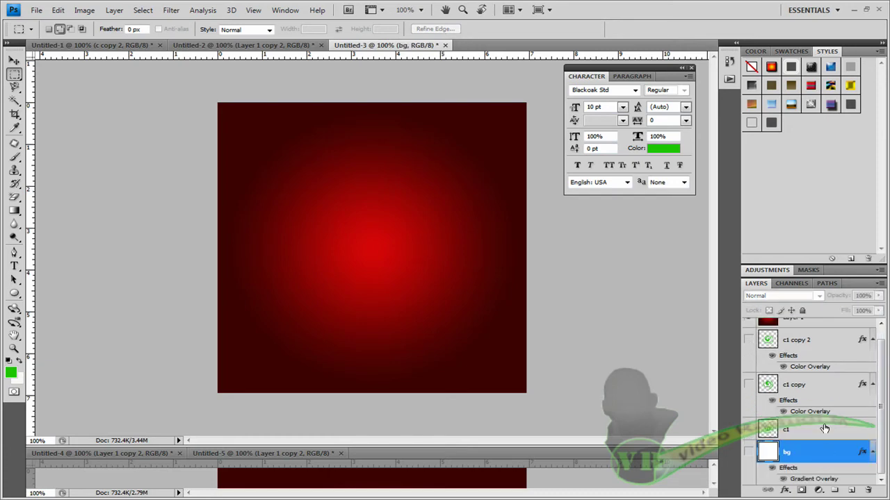
scroll(812, 348, "up", 1)
left_click(799, 332)
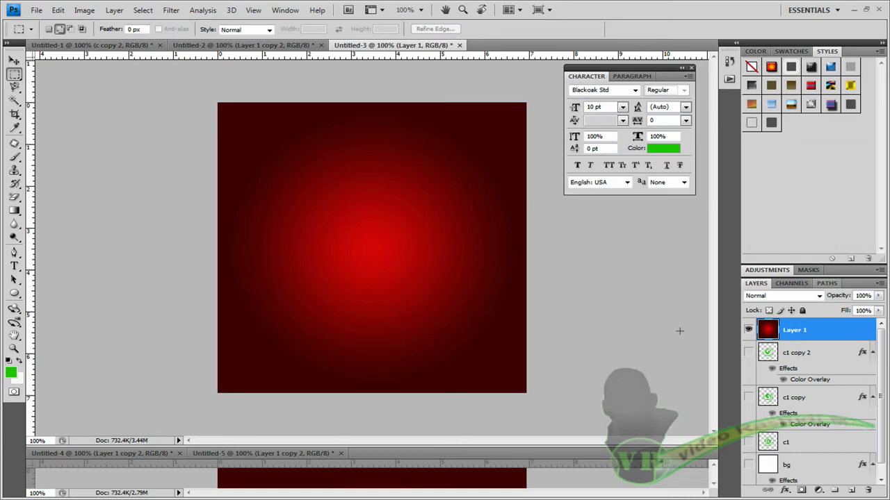
Add a new layer above the pasted gradient and draw a green filled ellipse near the canvas centre.
left_click(851, 491)
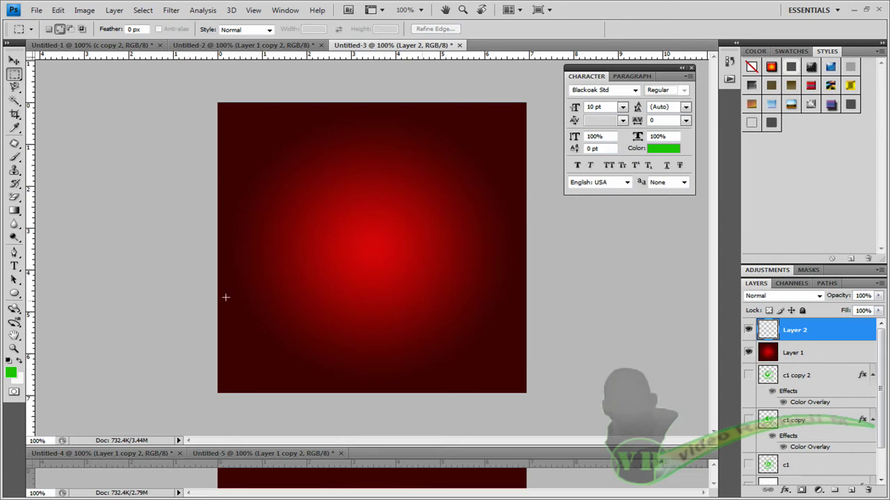
left_click(13, 295)
left_click_drag(348, 196, 415, 271)
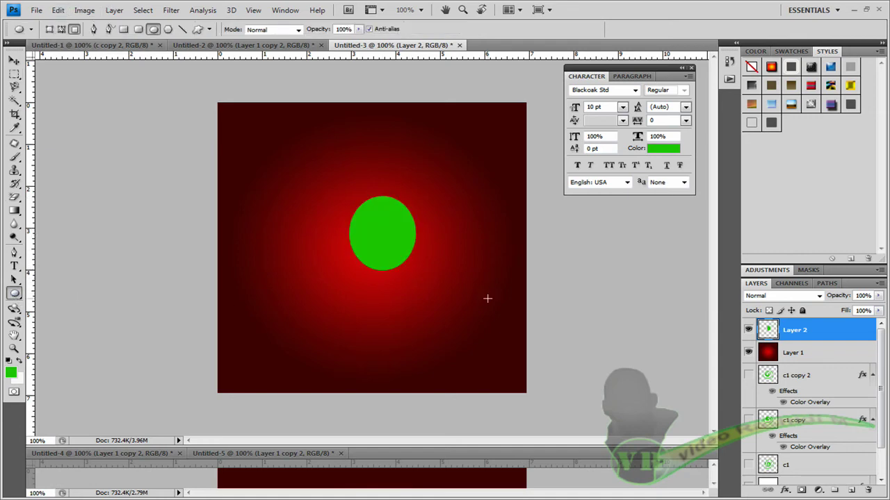
Distort the green ellipse with the Wave filter, randomizing the pattern and keeping 5 generators and the Sine type.
left_click(171, 11)
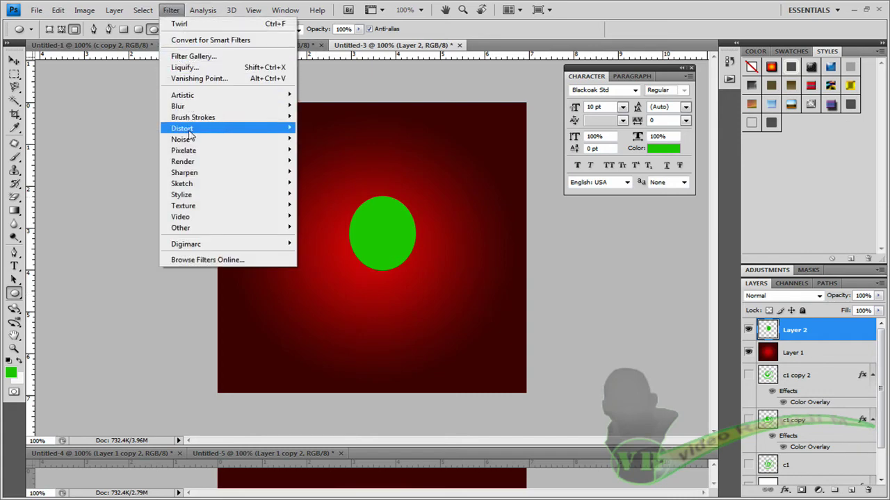
mouse_move(190, 132)
left_click(351, 249)
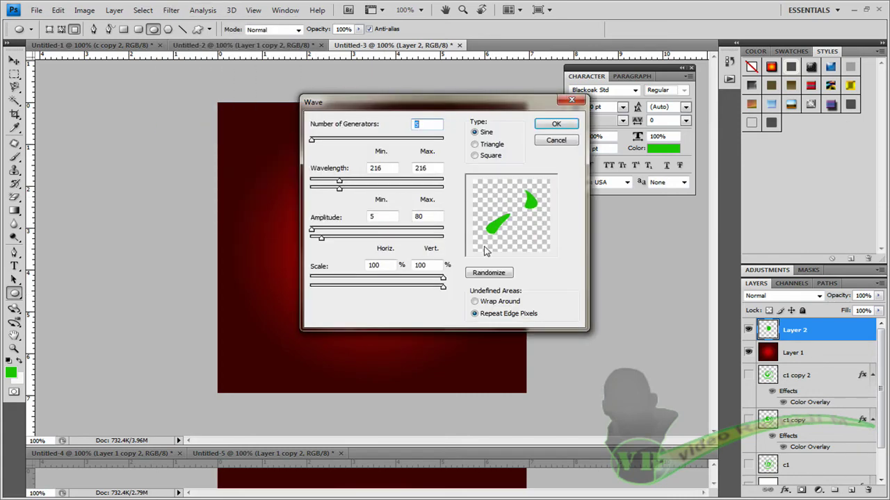
left_click(488, 272)
left_click(555, 124)
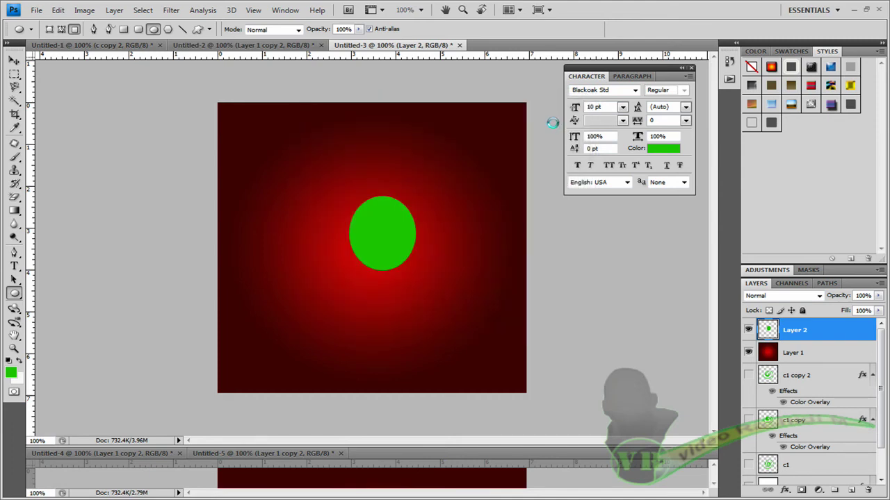
Distort the waved green shape with the Twirl filter at an angle of 999°.
left_click(169, 10)
mouse_move(180, 129)
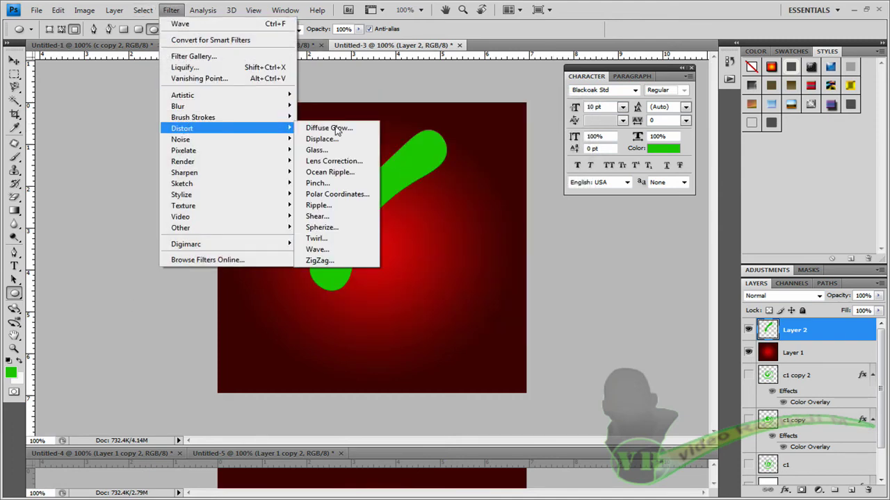
left_click(319, 251)
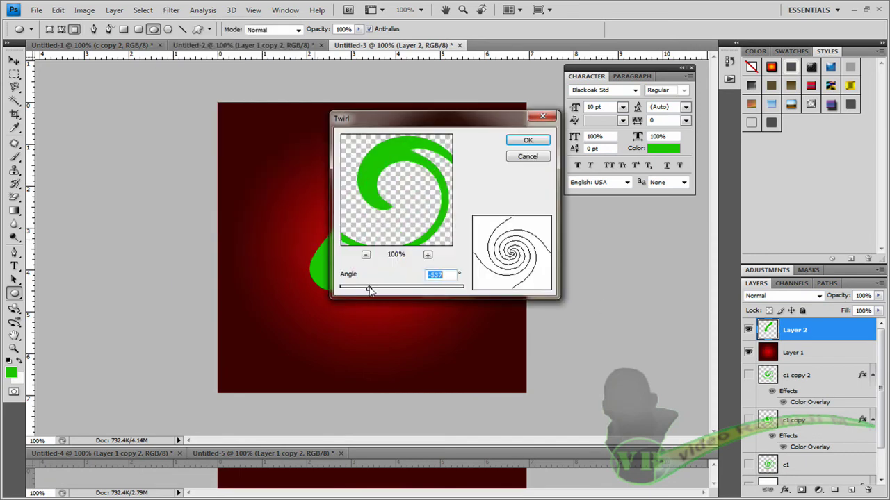
left_click_drag(370, 291, 468, 296)
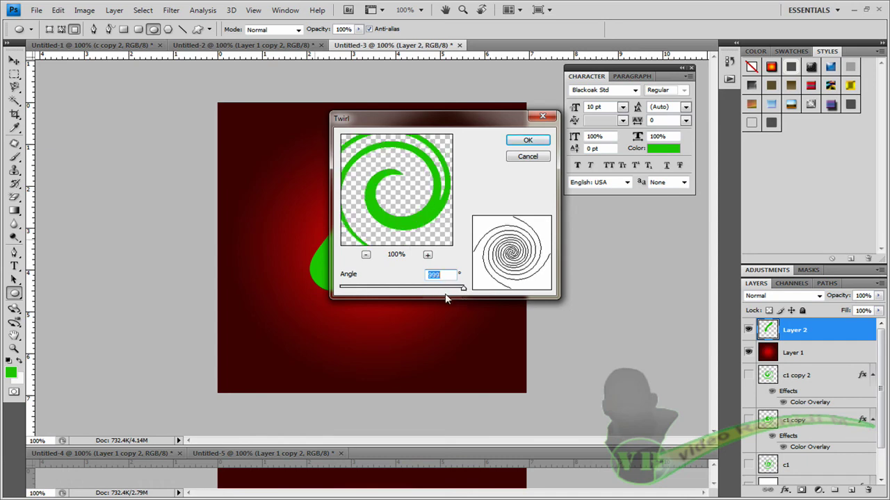
left_click_drag(462, 290, 354, 291)
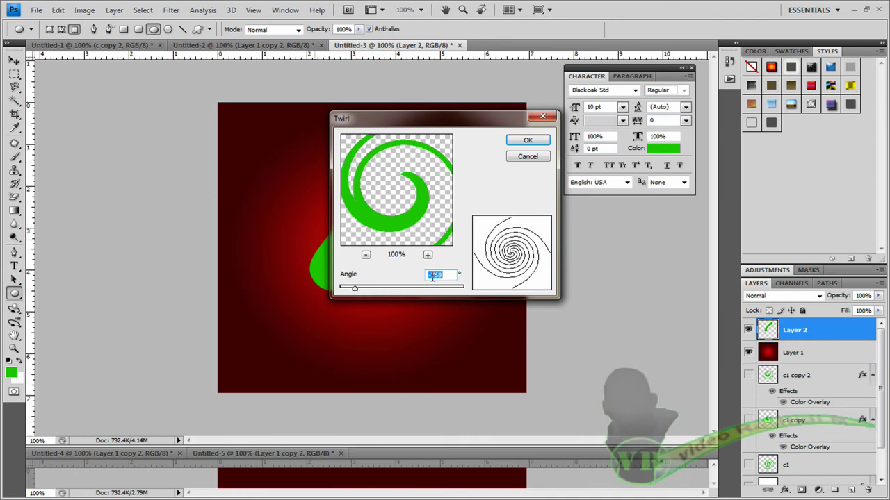
left_click_drag(381, 292, 487, 299)
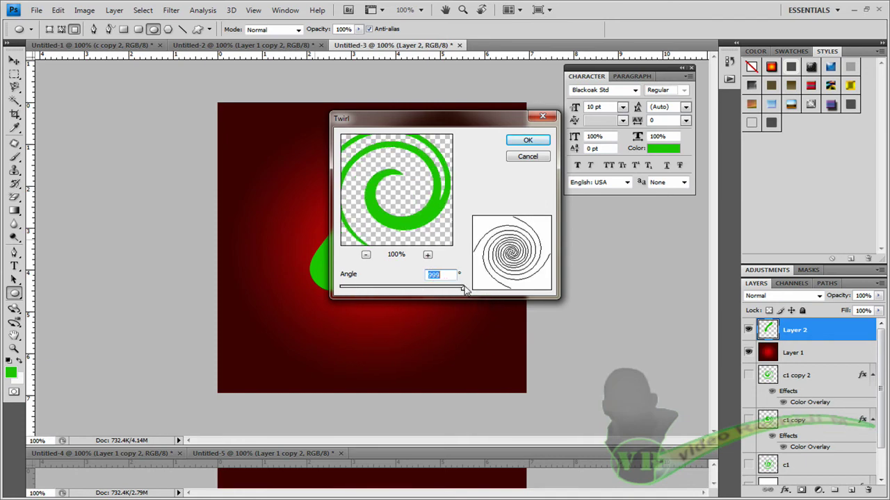
left_click(521, 140)
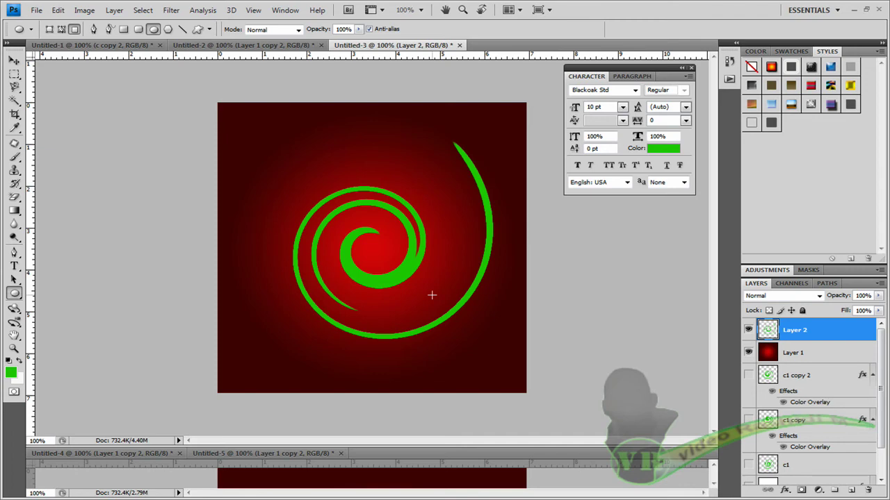
Duplicate the twirled green spiral layer within the same document, keeping the default name.
right_click(800, 332)
left_click(814, 97)
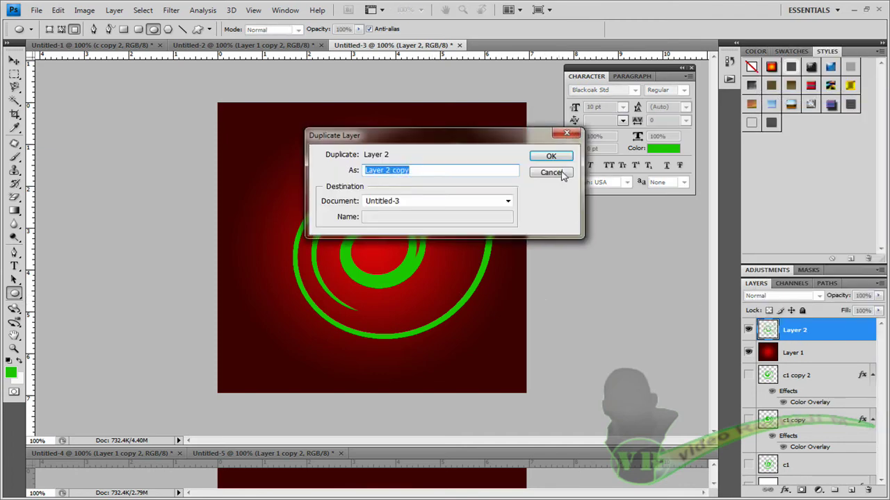
left_click(551, 155)
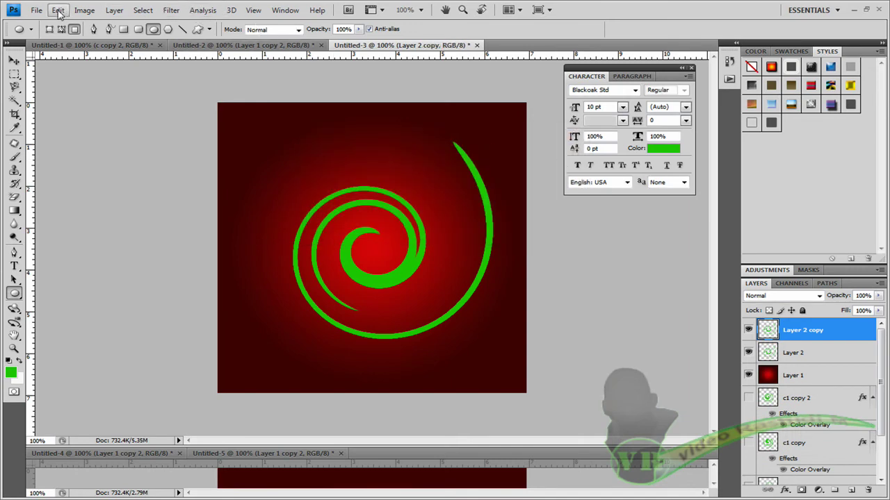
Distort the green spiral copy with the Twirl filter at an angle of 999°.
left_click(168, 11)
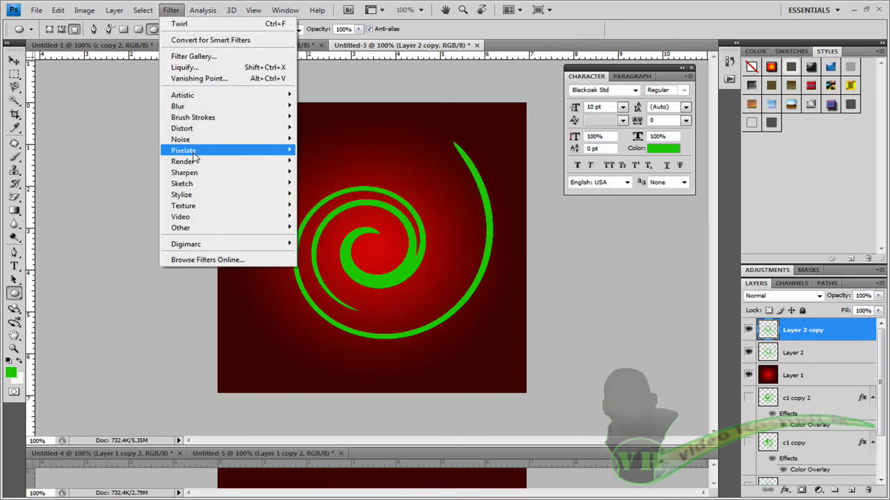
mouse_move(208, 131)
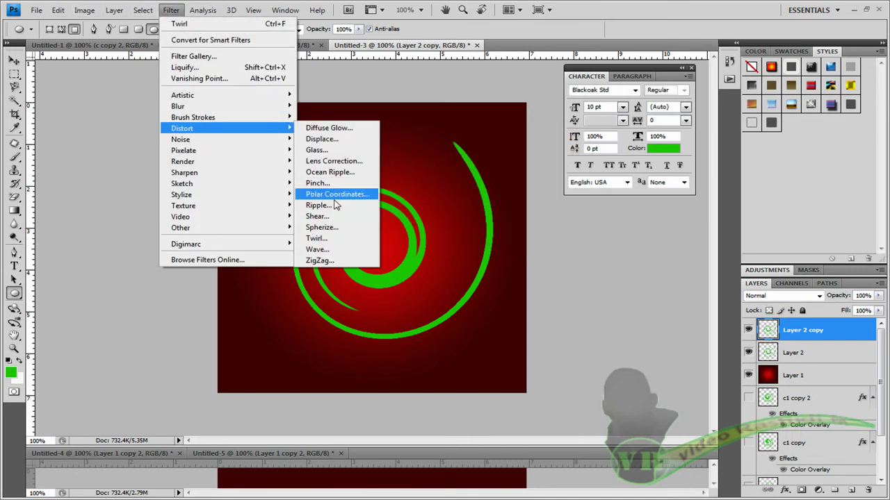
left_click(316, 239)
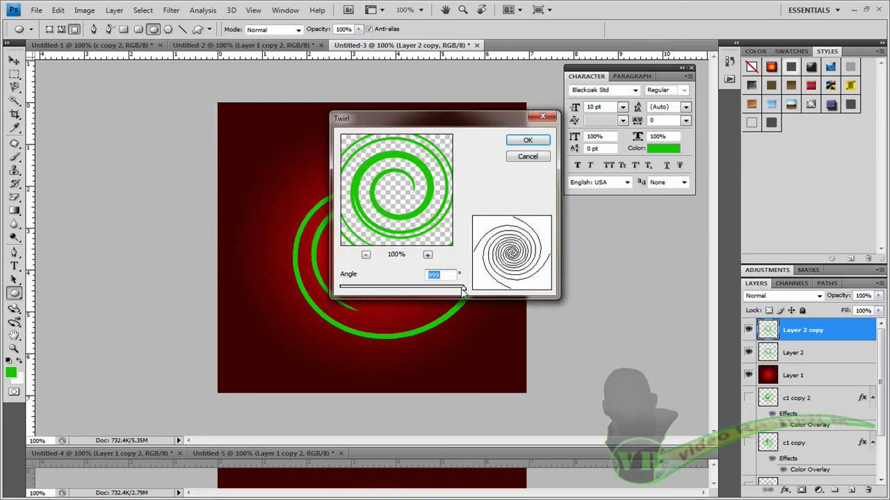
left_click(527, 140)
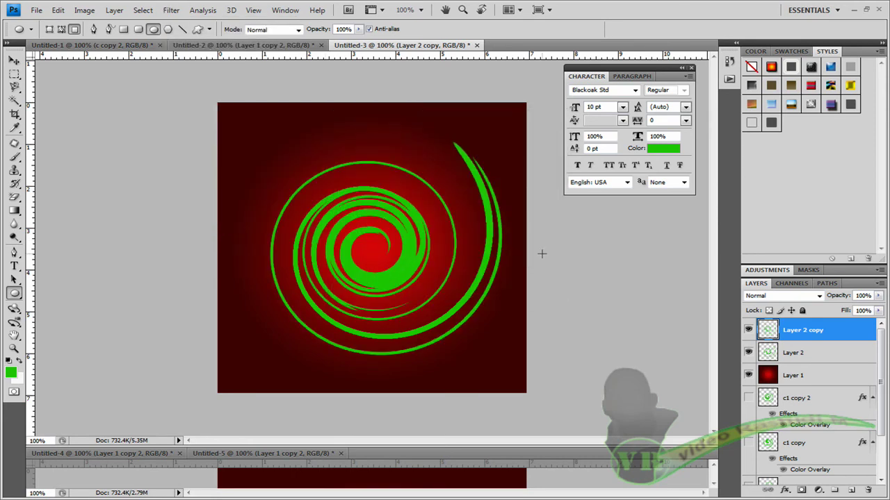
Apply a red Color Overlay layer style to the Layer 2 copy spiral.
double_click(820, 331)
key("Return")
key("h")
double_click(848, 330)
left_click(532, 313)
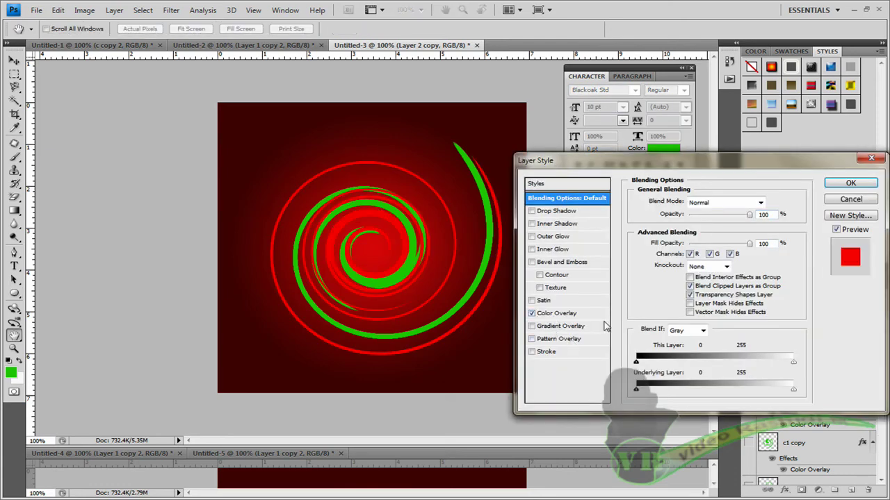
left_click(851, 183)
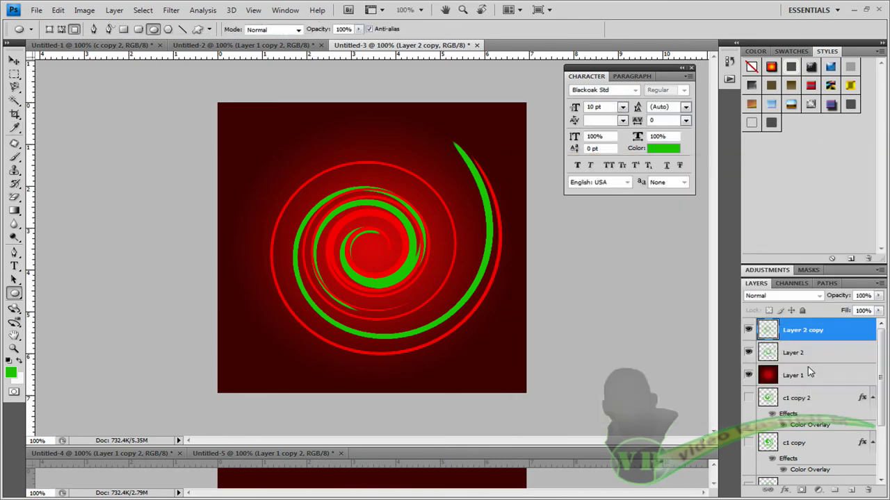
Duplicate the red spiral layer within the same document, keeping the default name.
right_click(814, 339)
left_click(800, 95)
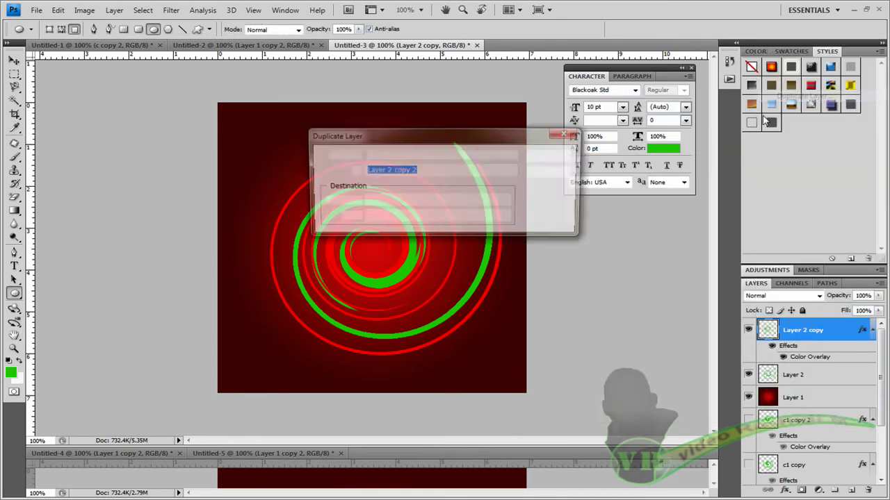
left_click(549, 155)
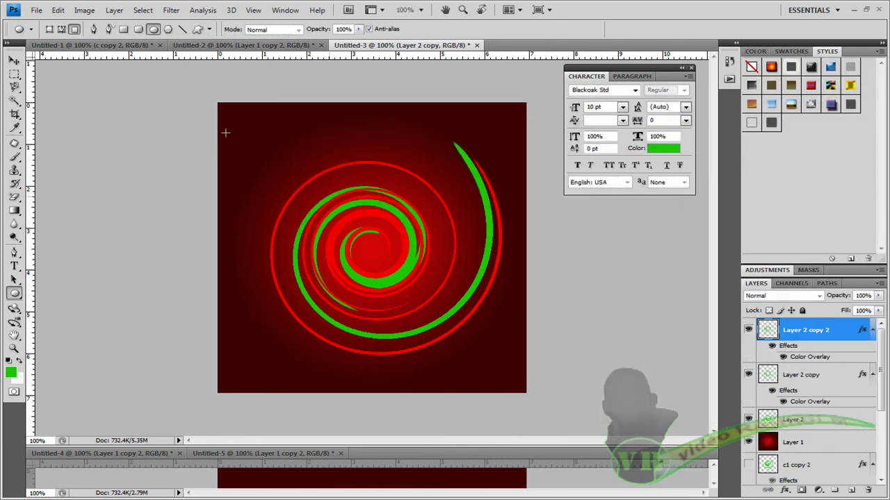
Distort the duplicated red spiral layer with the Twirl filter at an angle of 999°.
left_click(172, 11)
mouse_move(184, 128)
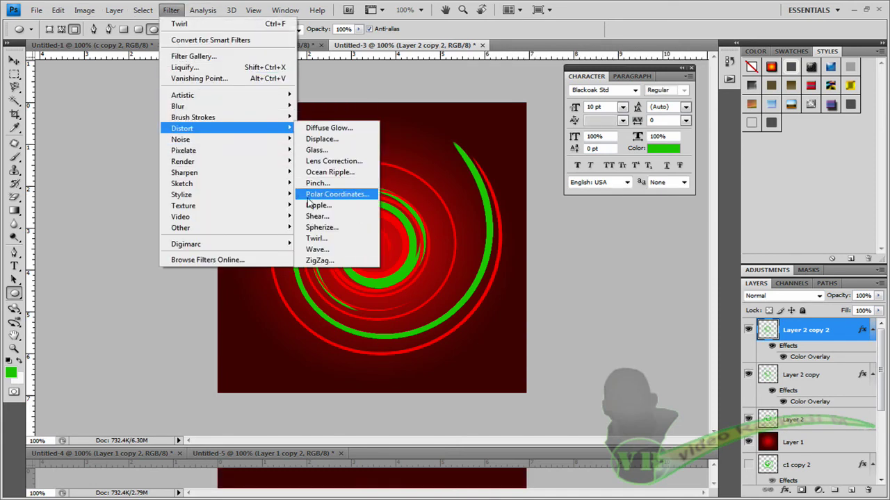
left_click(325, 240)
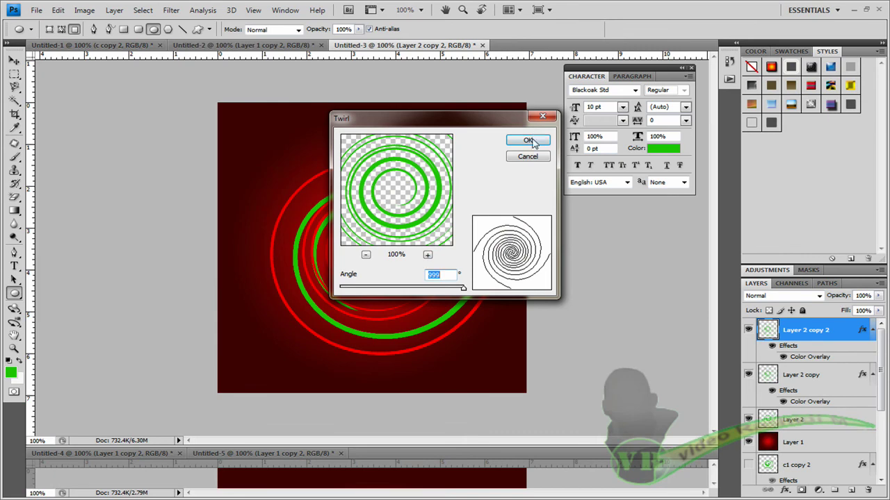
left_click(529, 140)
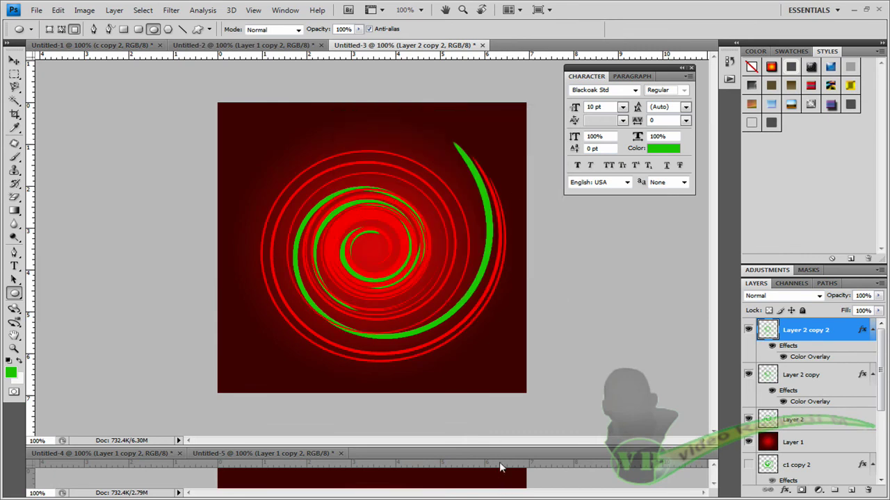
Enlarge the lower document pane and show the three hidden spiral layers in Untitled-5 alongside the Untitled-3 design.
left_click_drag(499, 447, 500, 306)
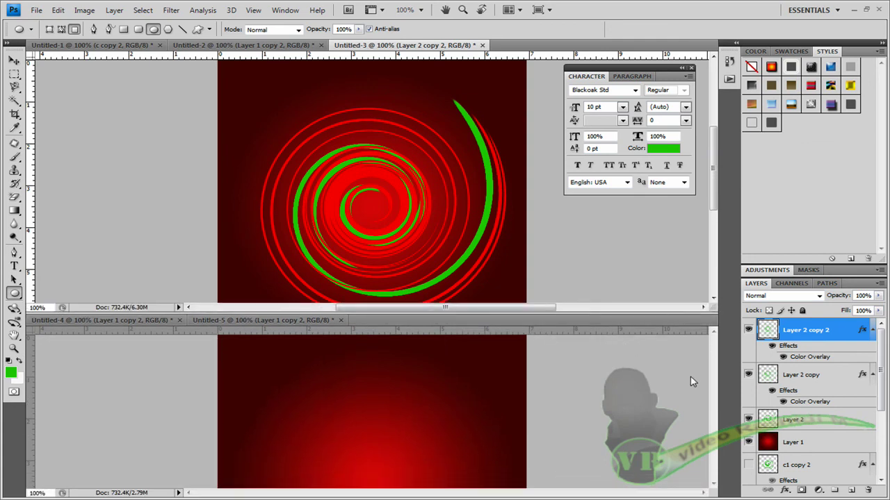
left_click_drag(366, 324, 367, 313)
left_click(712, 286)
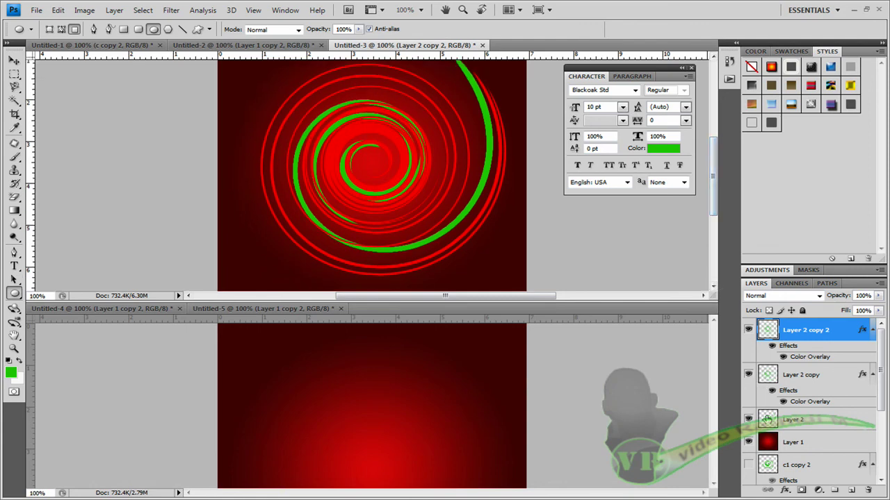
left_click(298, 319)
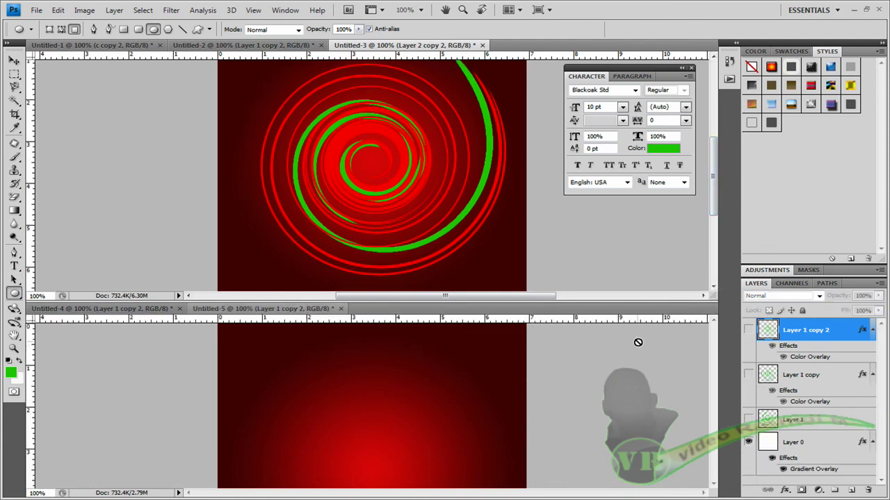
left_click_drag(714, 400, 715, 417)
left_click_drag(749, 330, 748, 420)
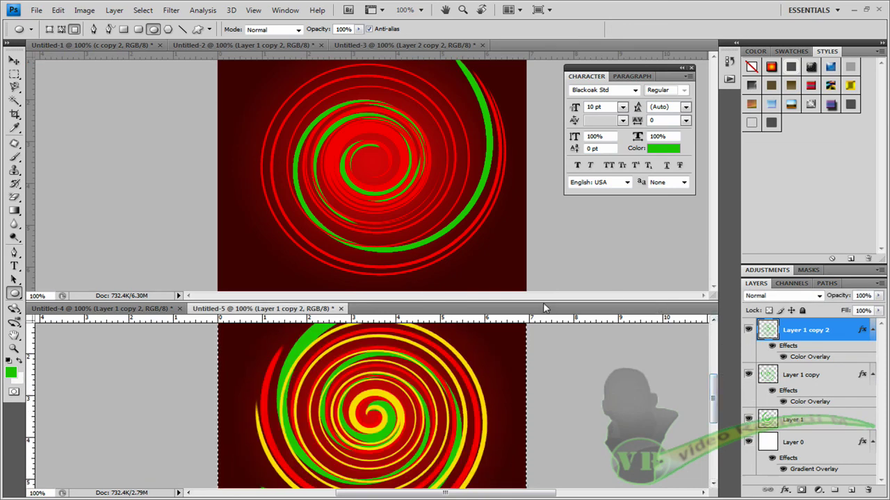
left_click_drag(544, 300, 544, 281)
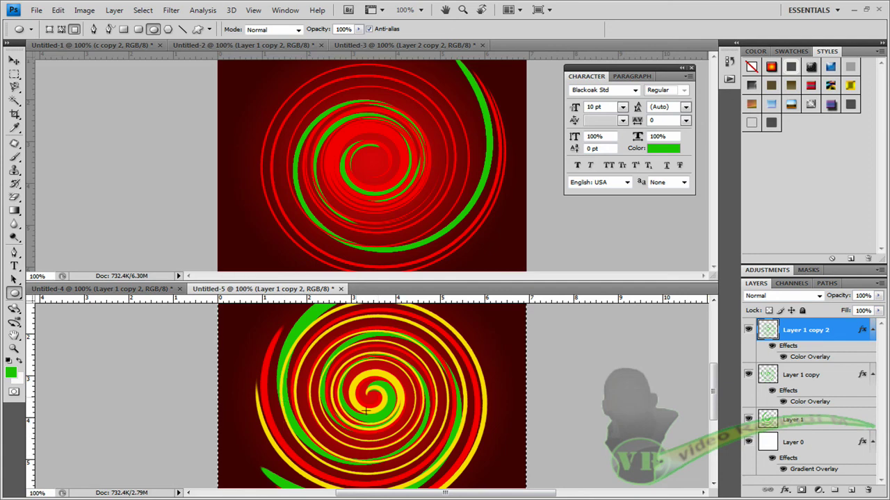
scroll(316, 411, "down", 3)
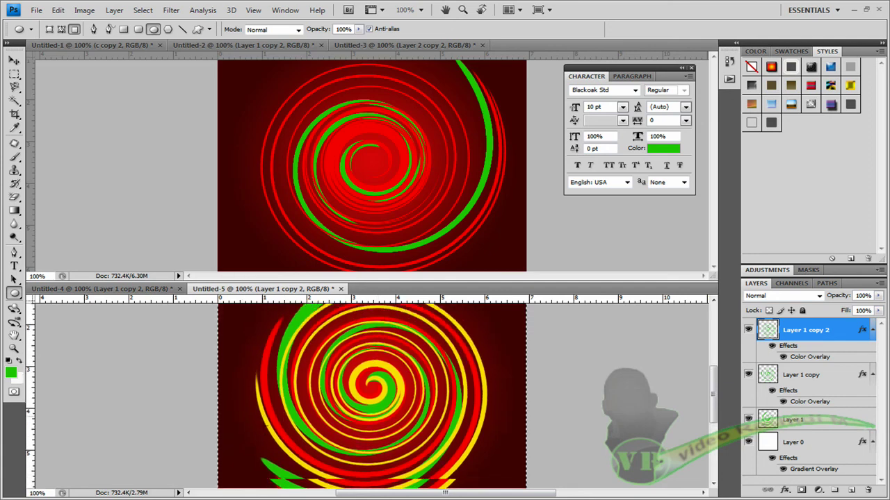
scroll(263, 425, "down", 2)
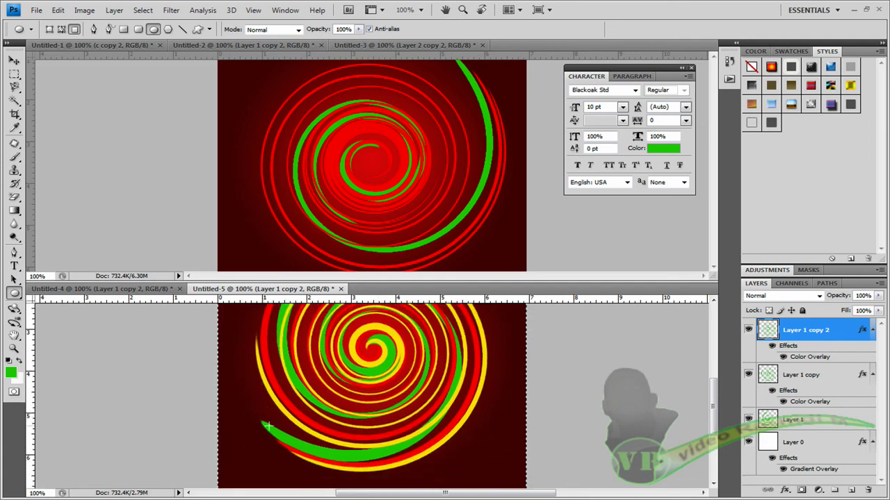